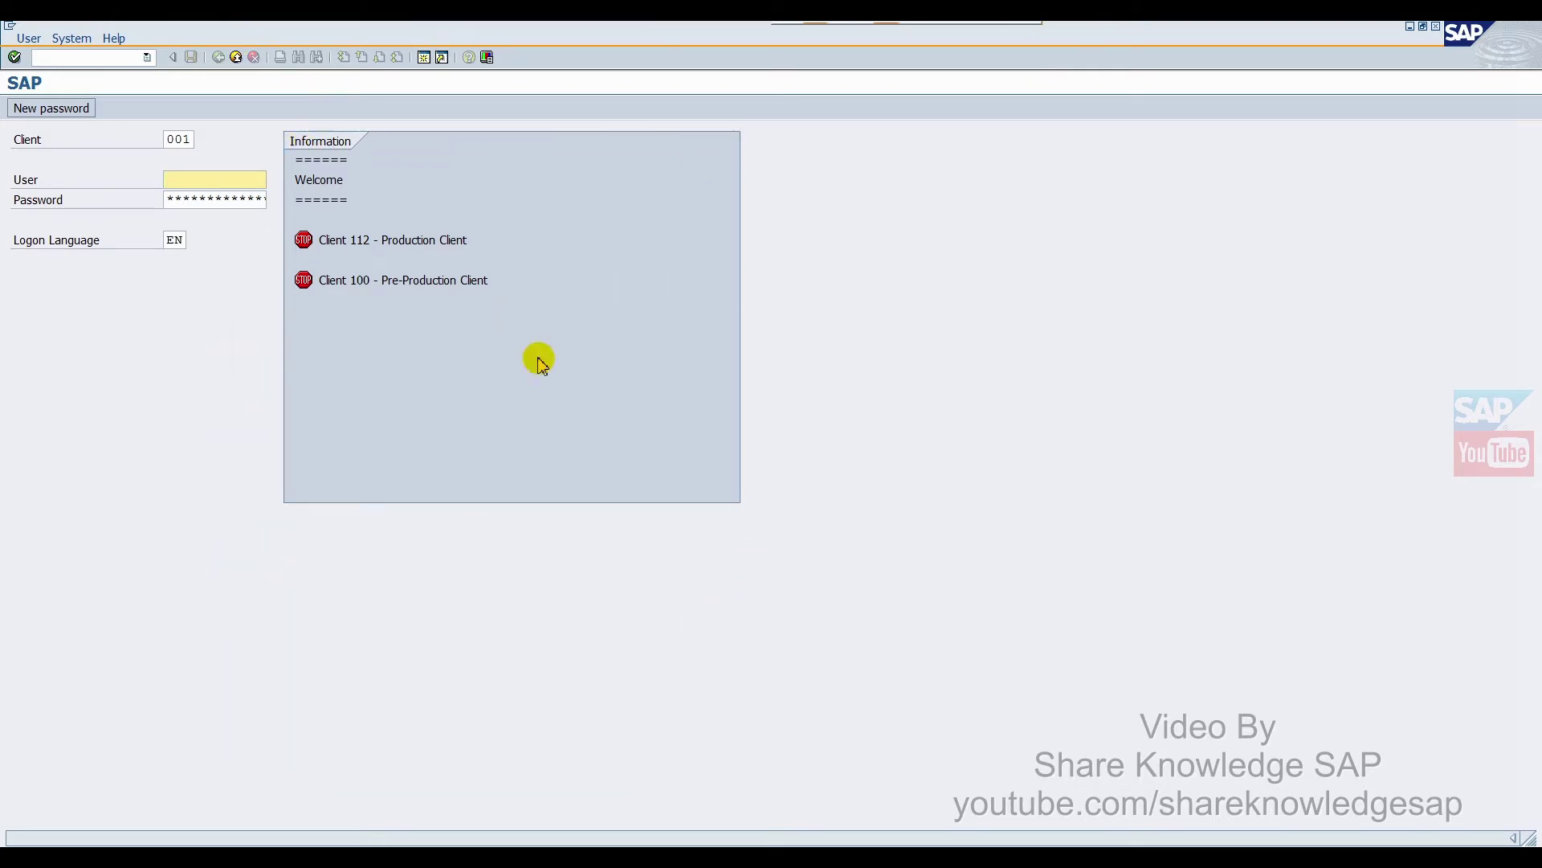
Step: Log on to client 500 with the first saved user name and the account password
key("shift+Tab")
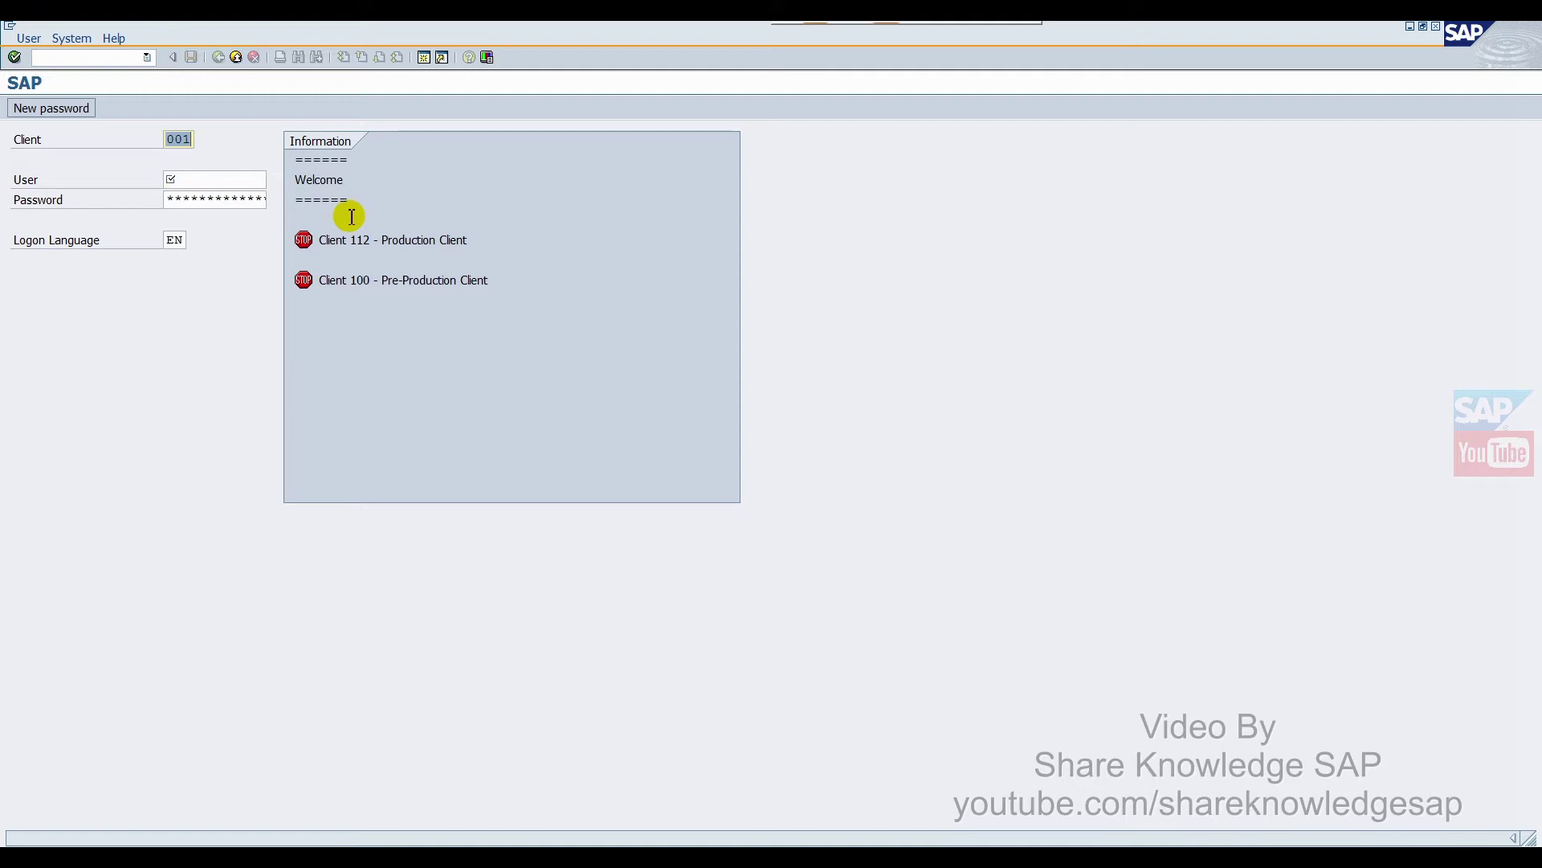
type("500")
key("Tab")
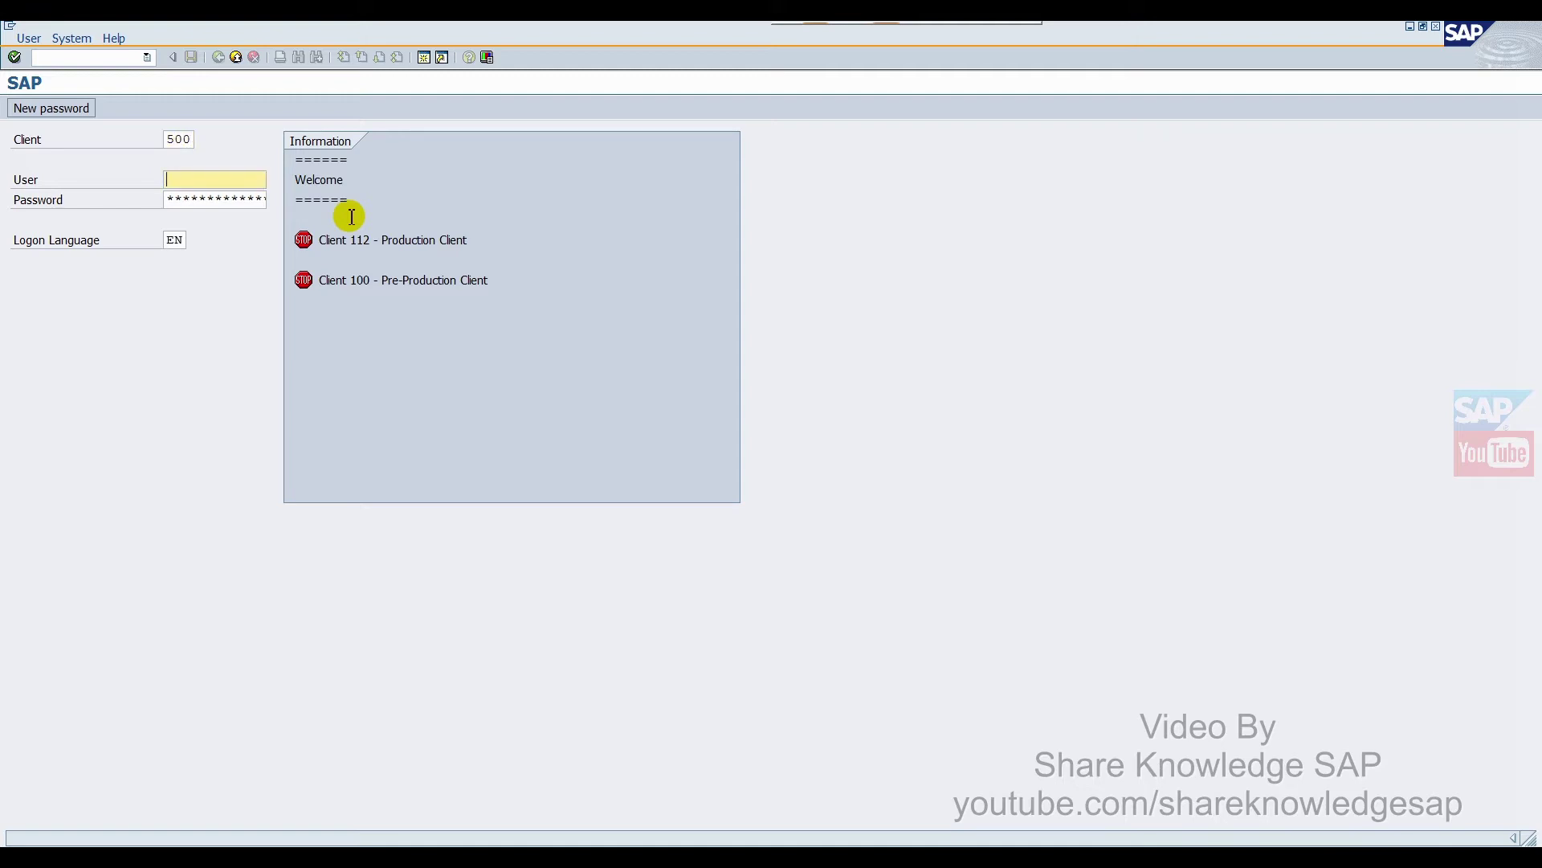
type("h")
key("BackSpace")
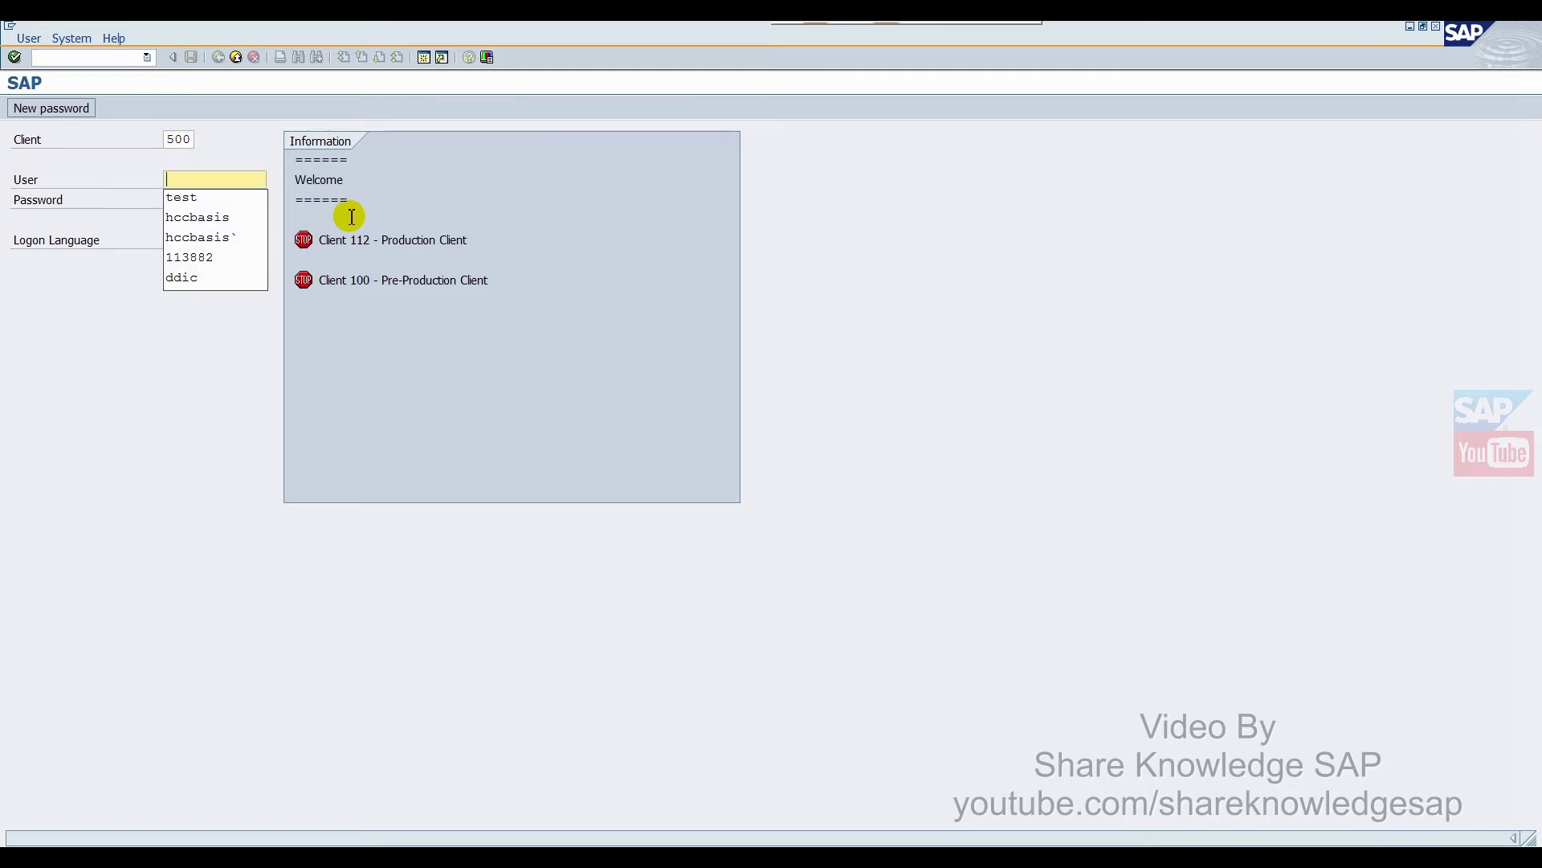
key("Down")
key("Return")
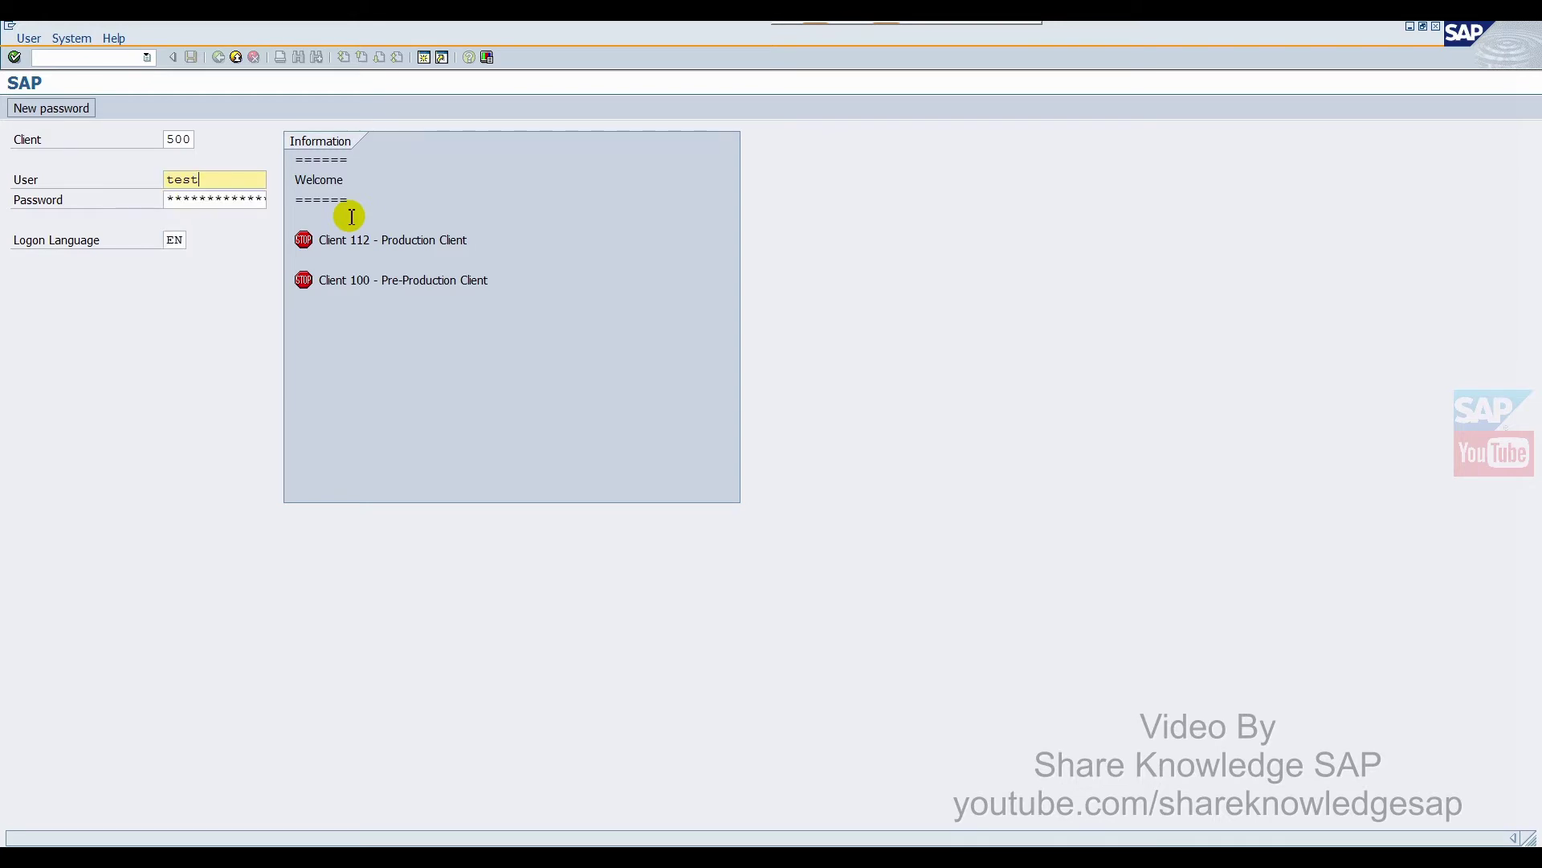
key("Tab")
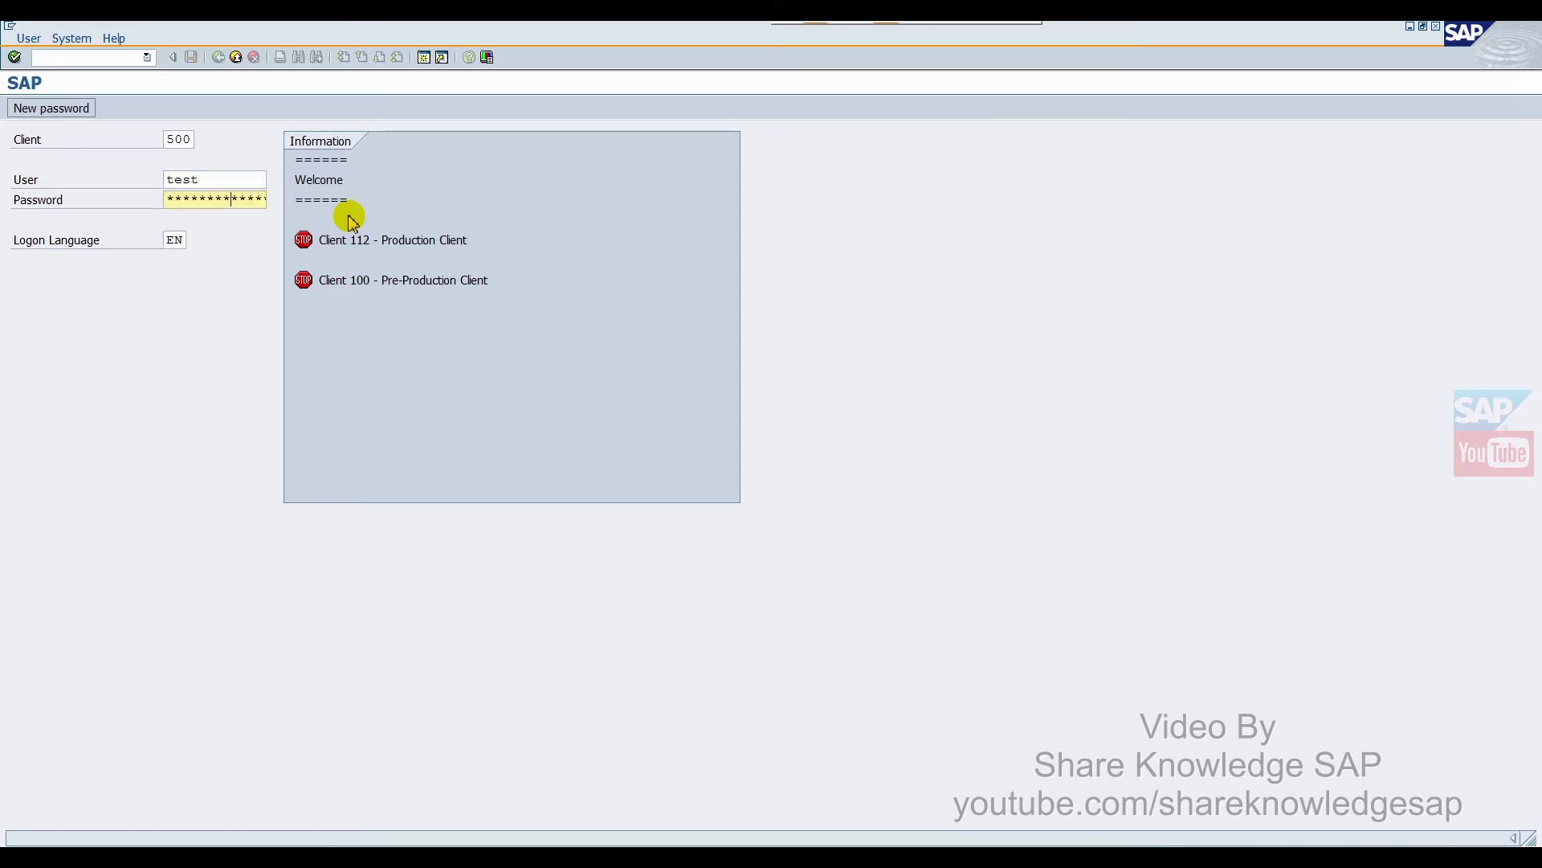
key("Return")
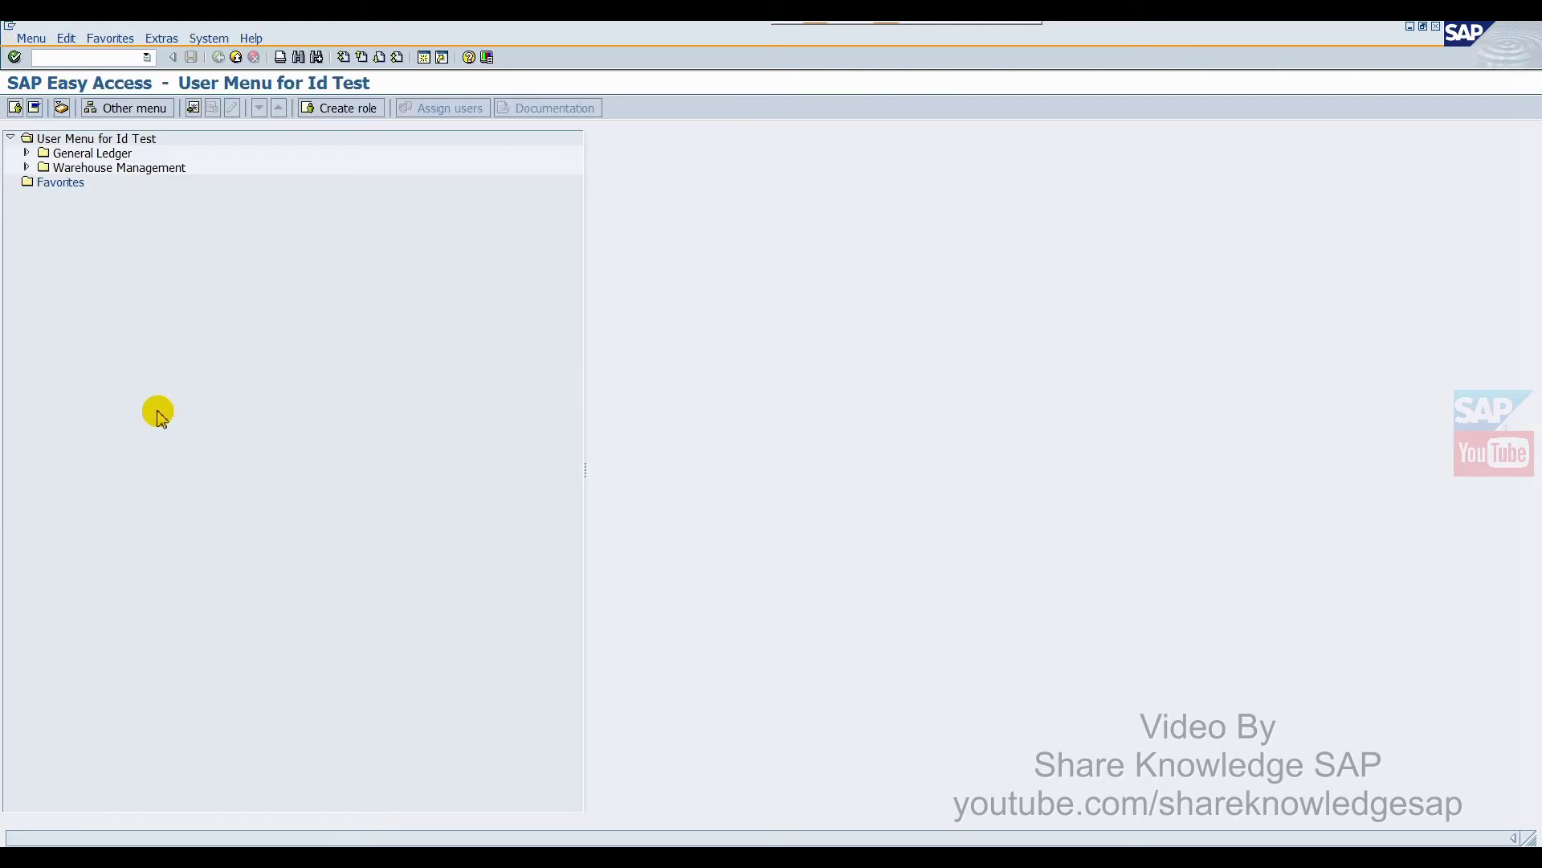
Step: Run SE61 and open the general text ZLOGIN_SCREEN_INFO, picked from the name history
type("se61")
key("Return")
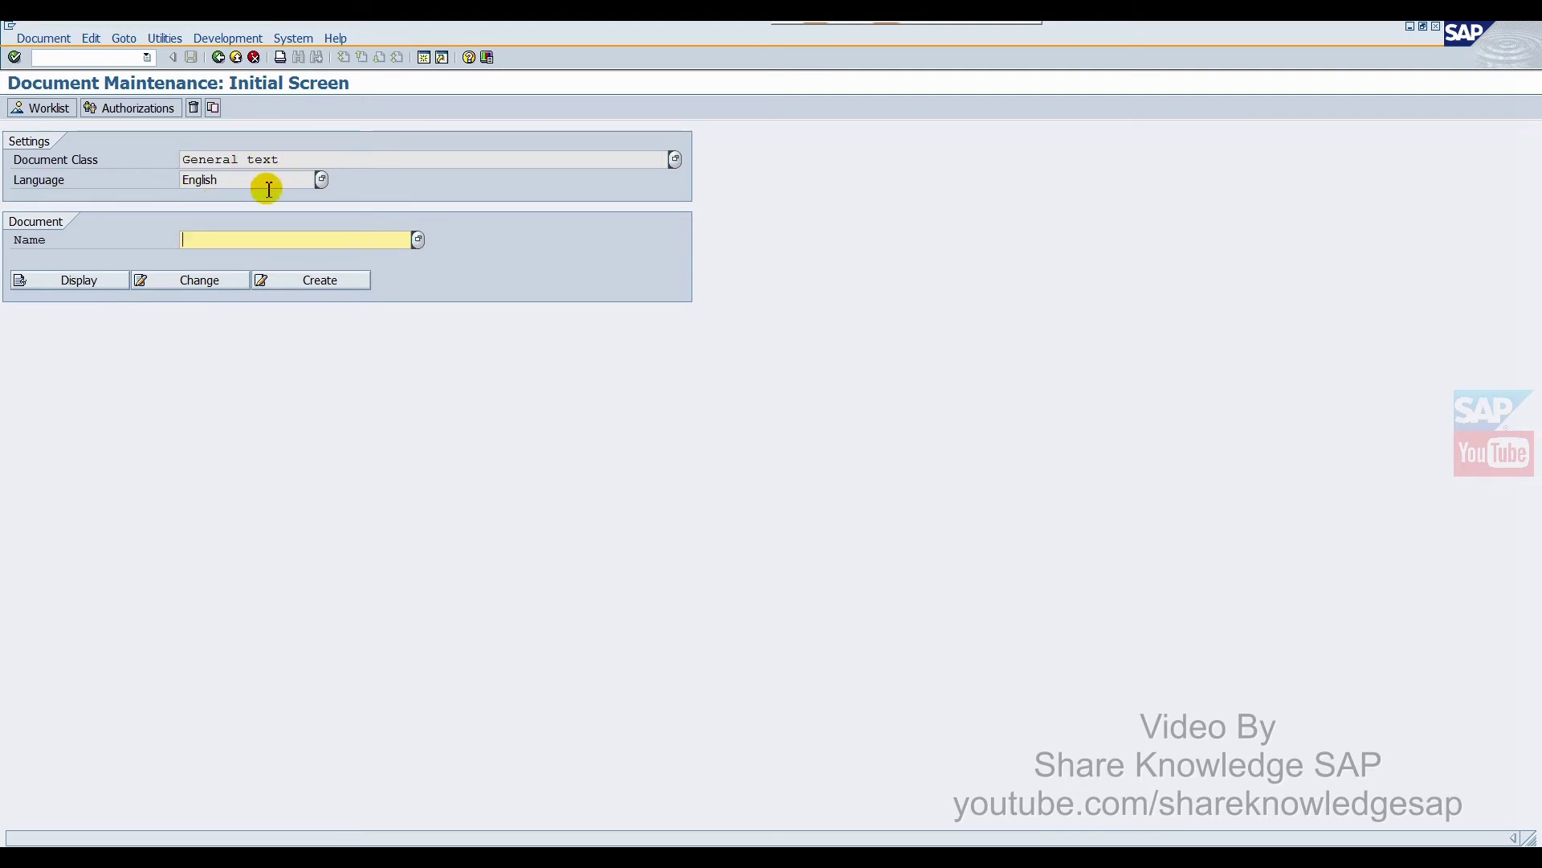
left_click(217, 248)
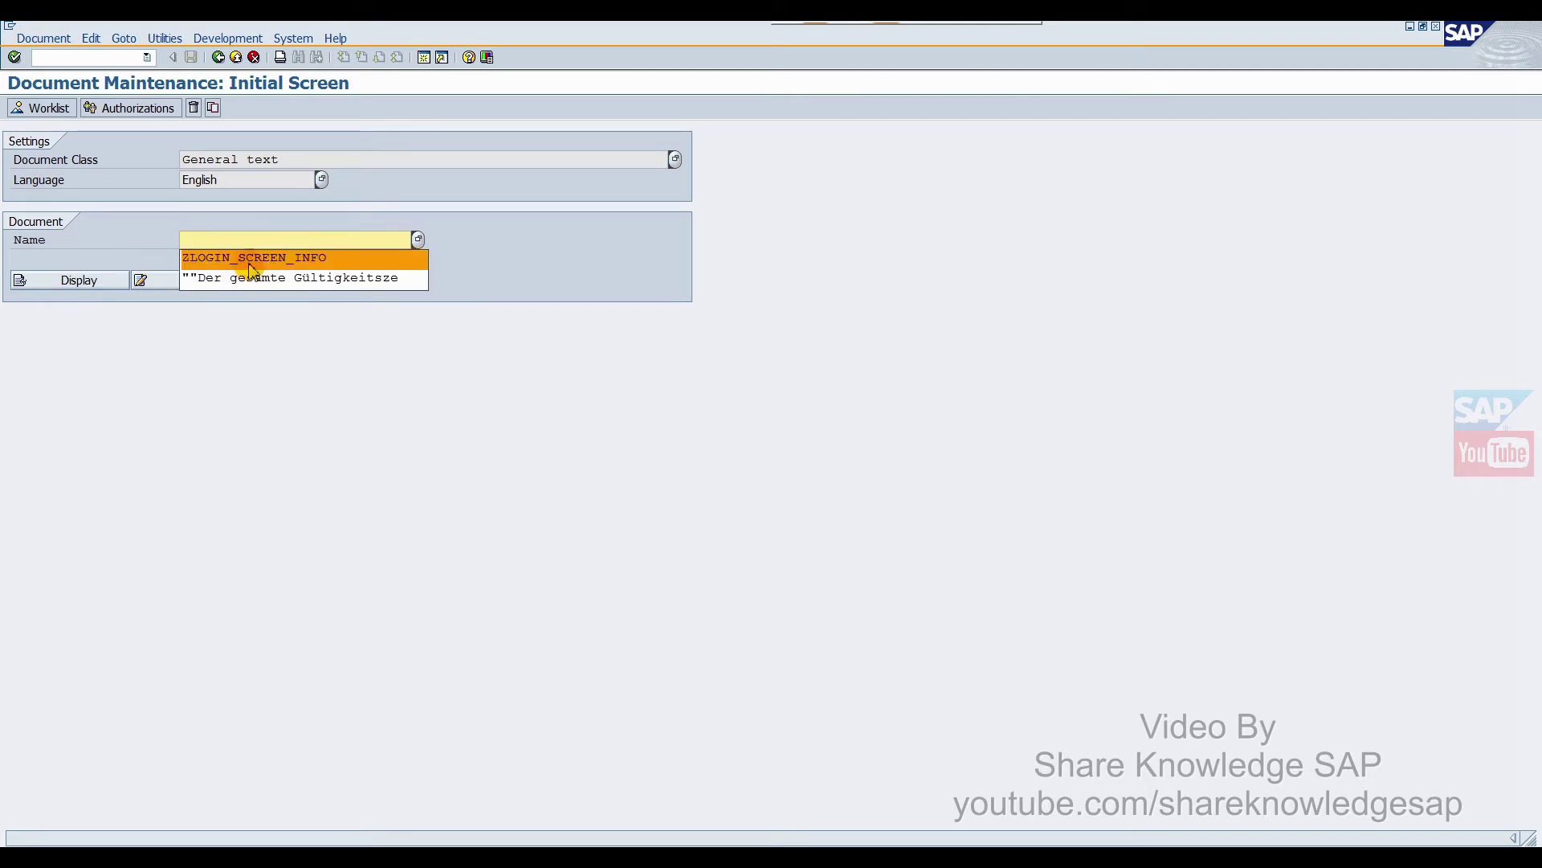
left_click(251, 258)
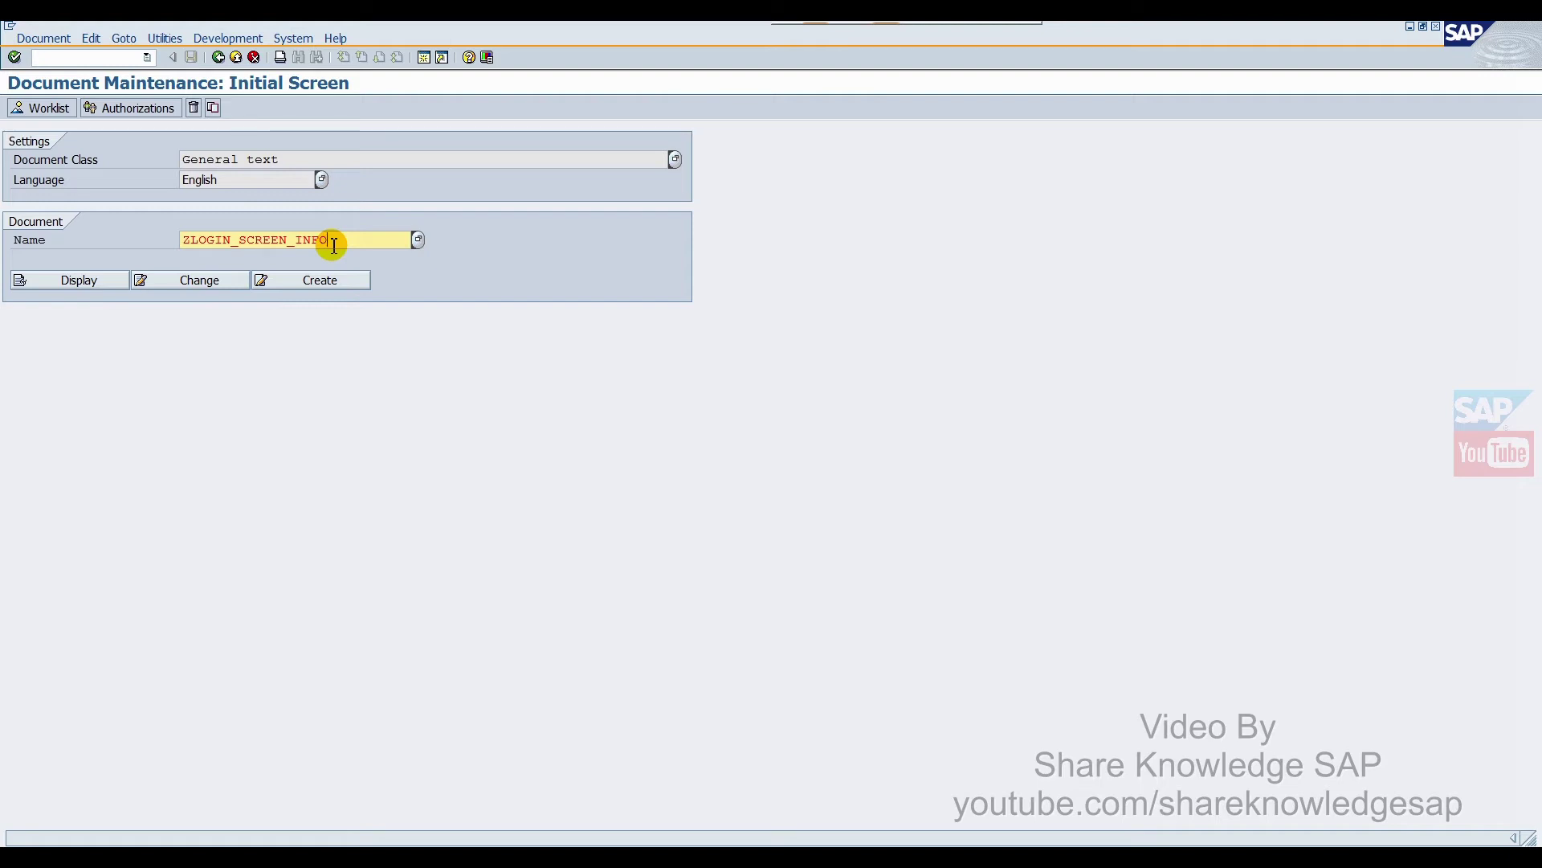
left_click(156, 281)
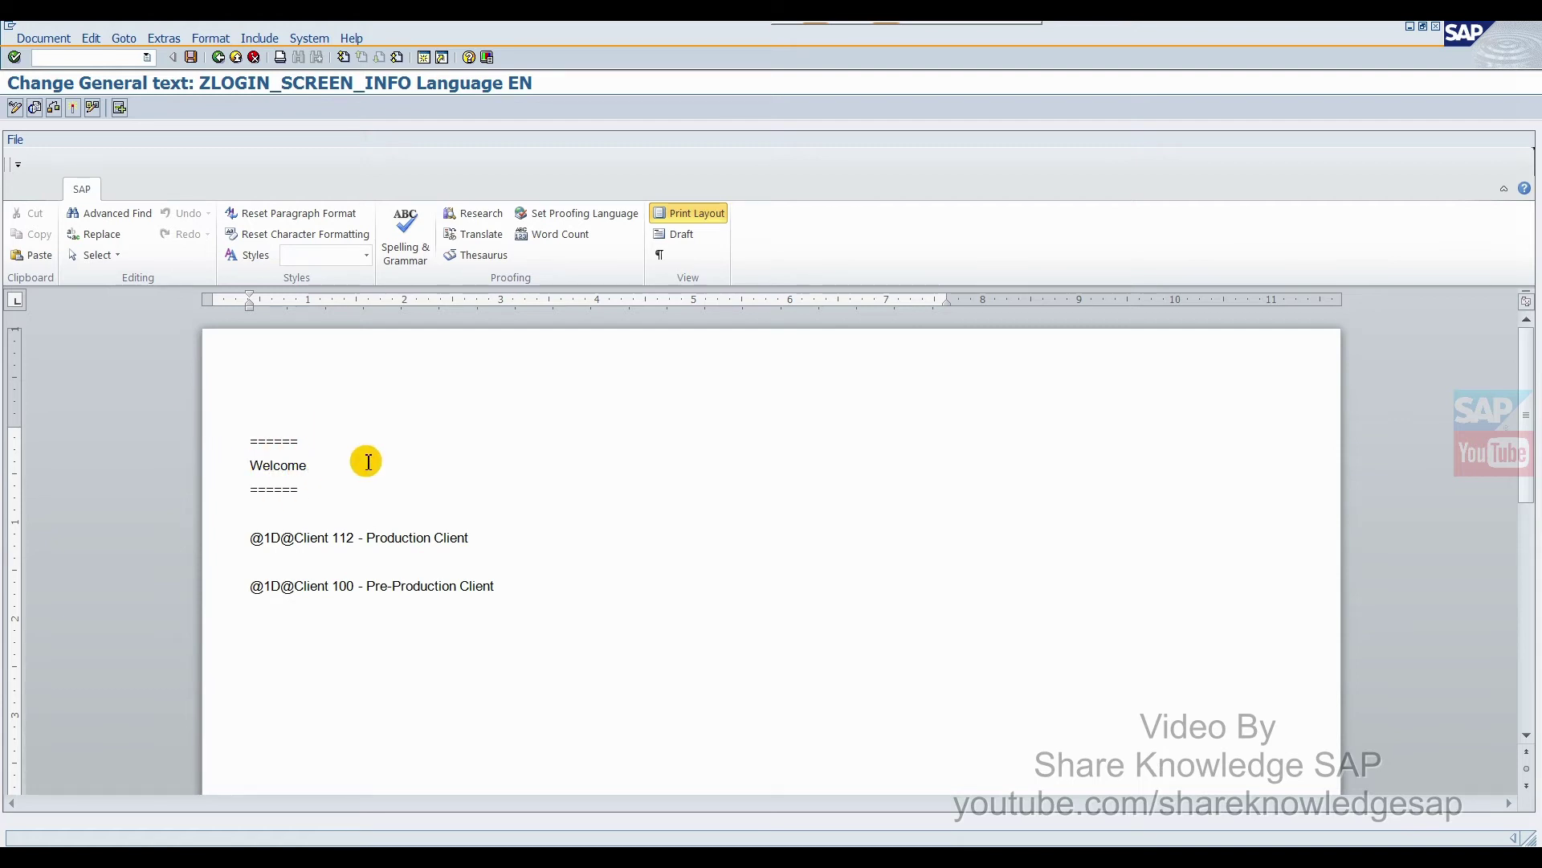
Step: Paste the prepared 'Welcome to Share Knowledge SAP' banner and client lines over the old text and save
left_click(412, 837)
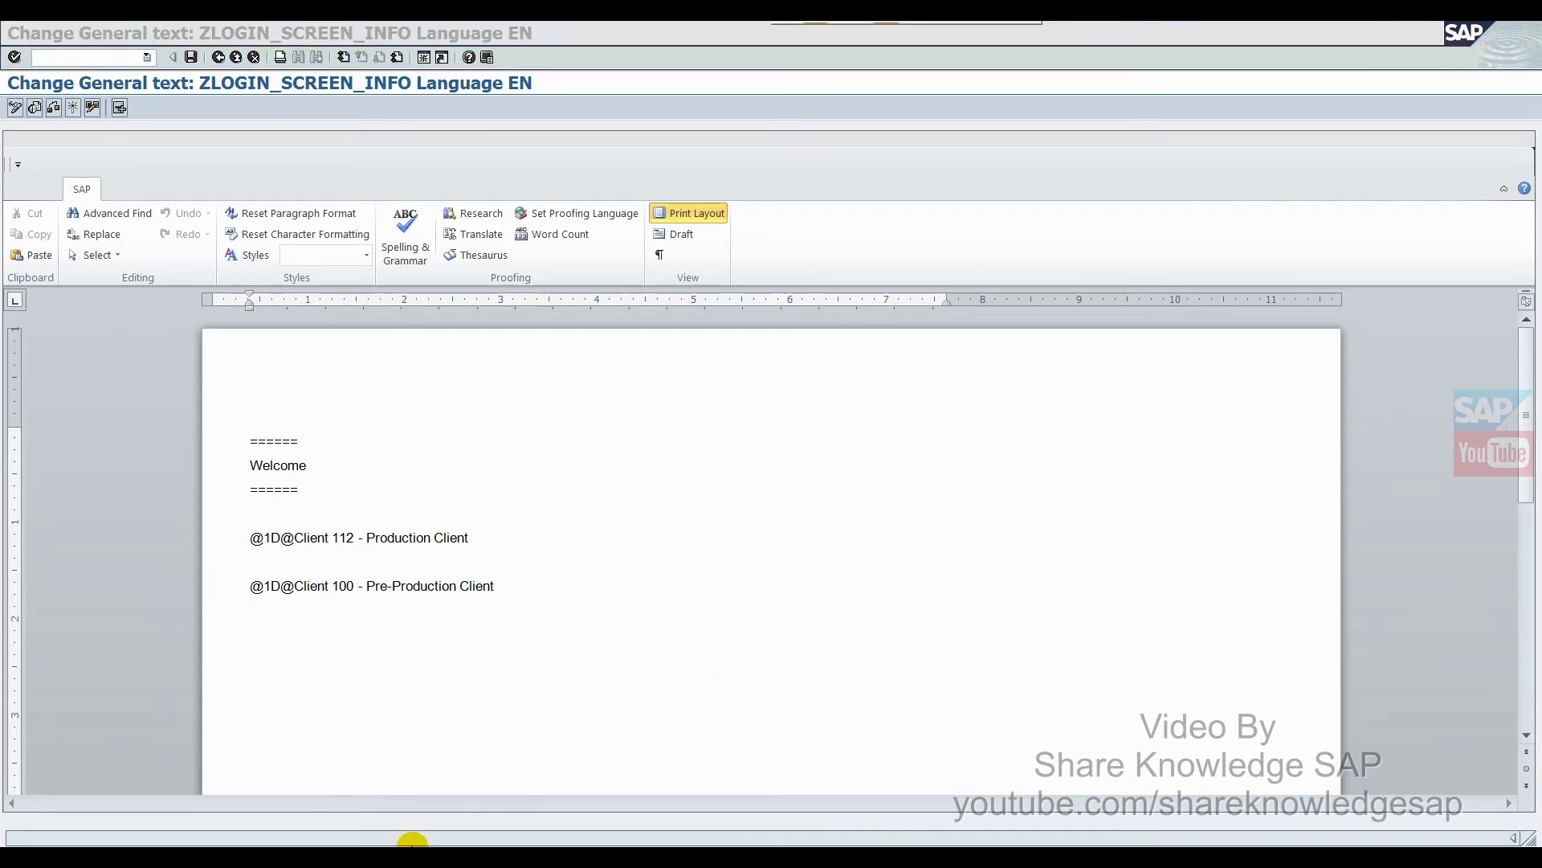
left_click_drag(317, 241, 5, 138)
key("alt+Tab")
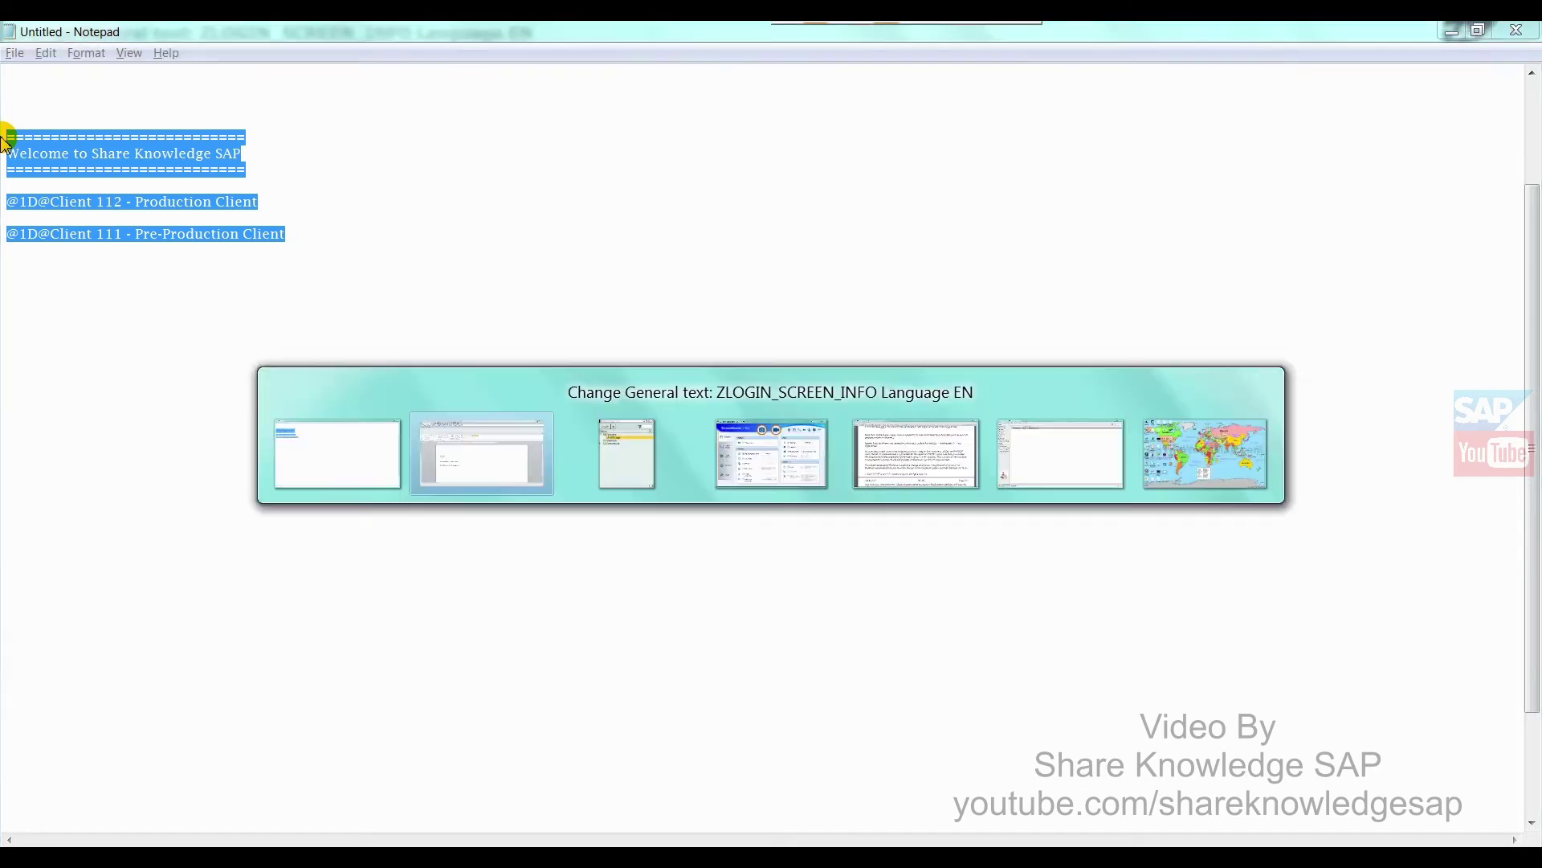
key("shift+Down")
key("shift+Down")
key("shift+Down")
key("shift+Down")
key("shift+Down")
key("shift+Down")
key("shift+Down")
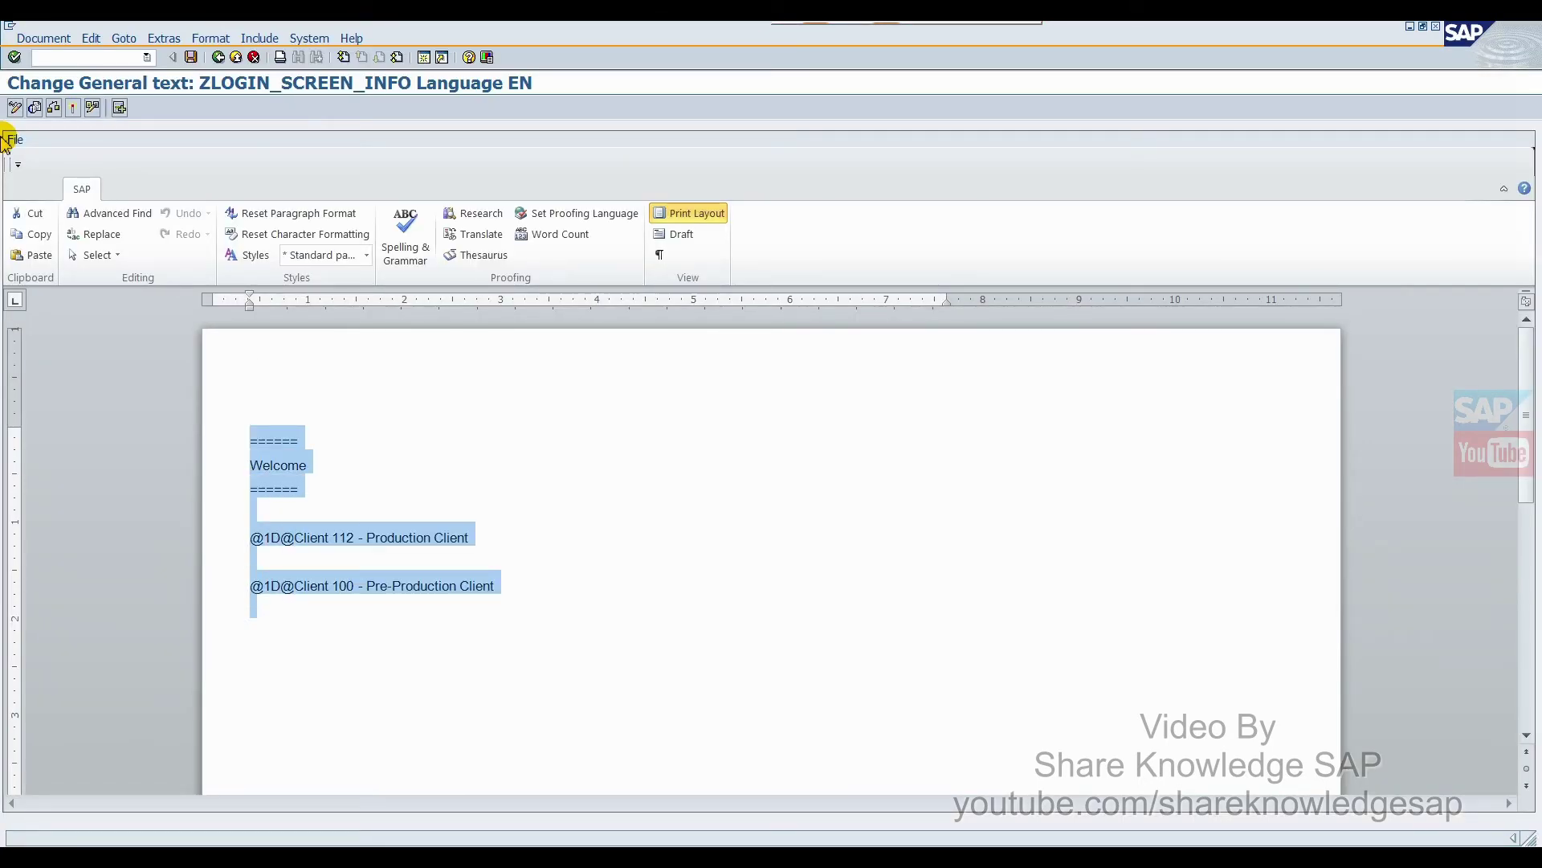
type("========================== Welcome to Share Knowledge SAP ==========================  @1D@Client 112 - Production Client  @1D@Client 111 - Pre-Production Client")
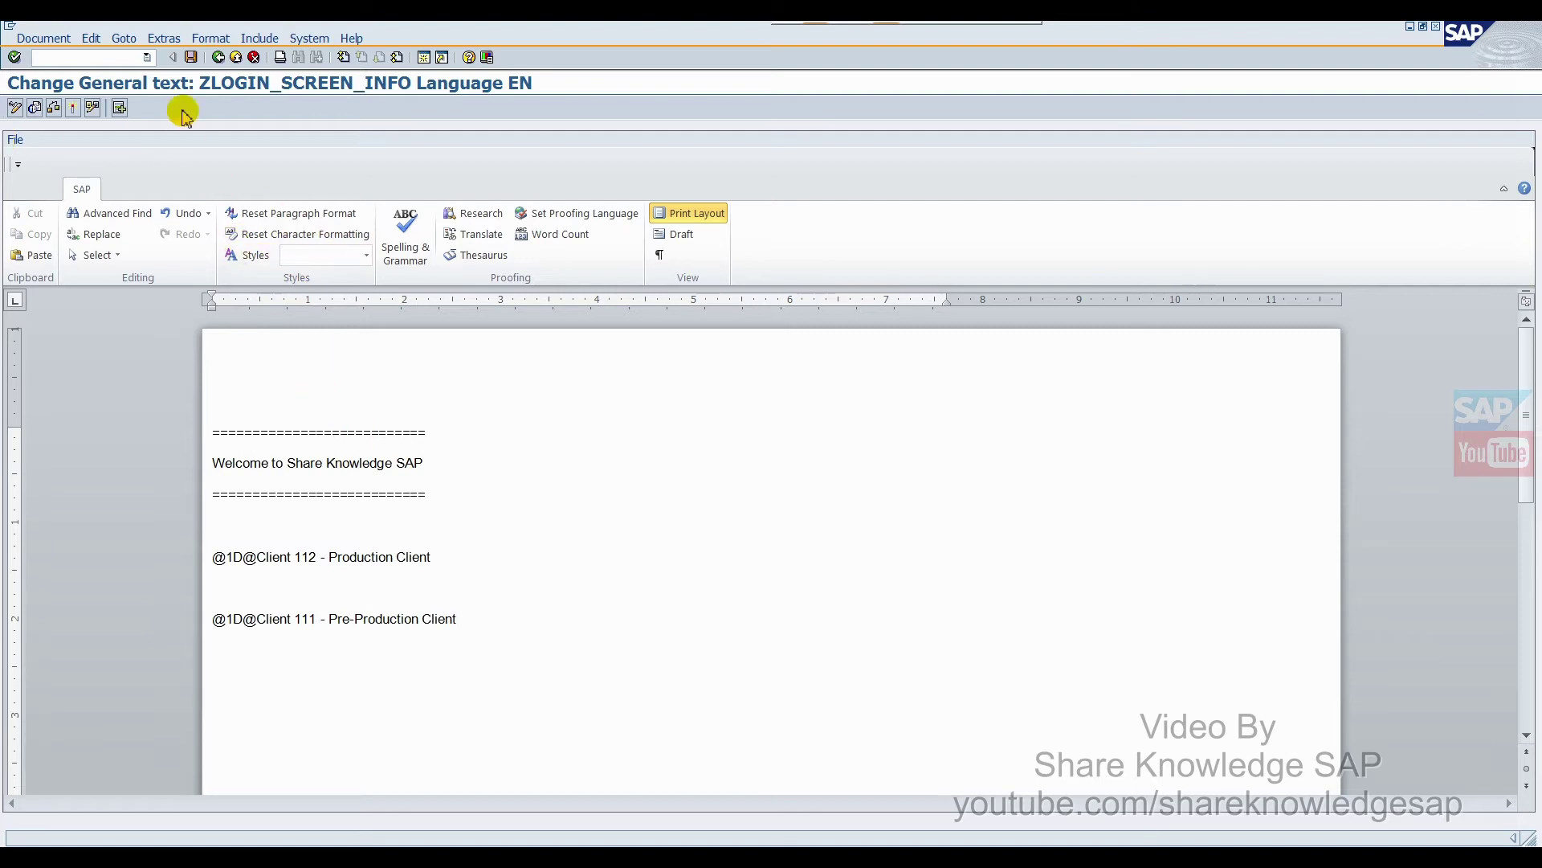
left_click(191, 58)
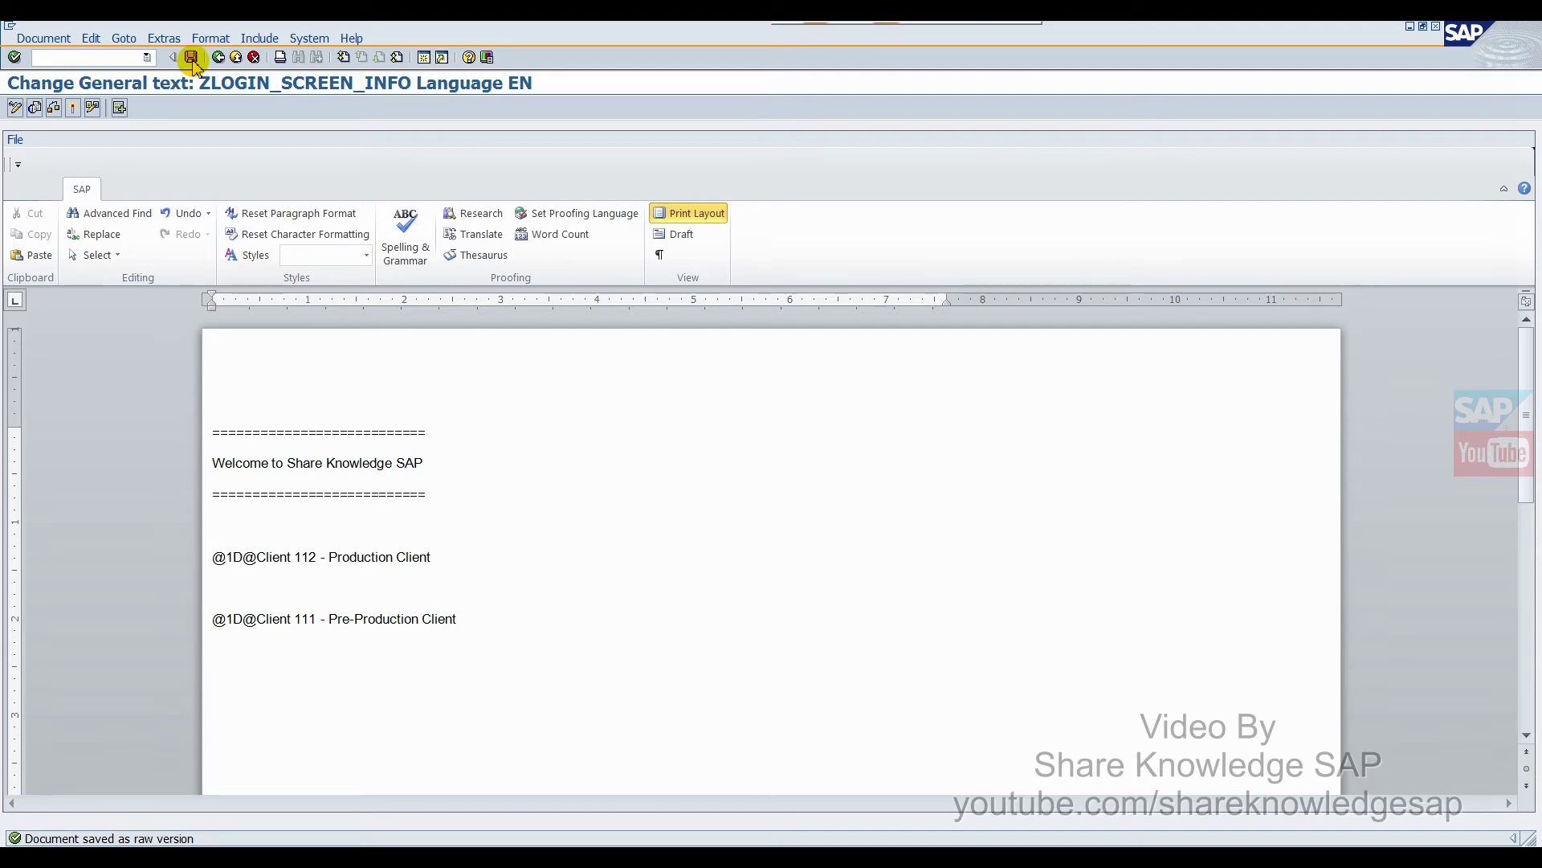
left_click(366, 856)
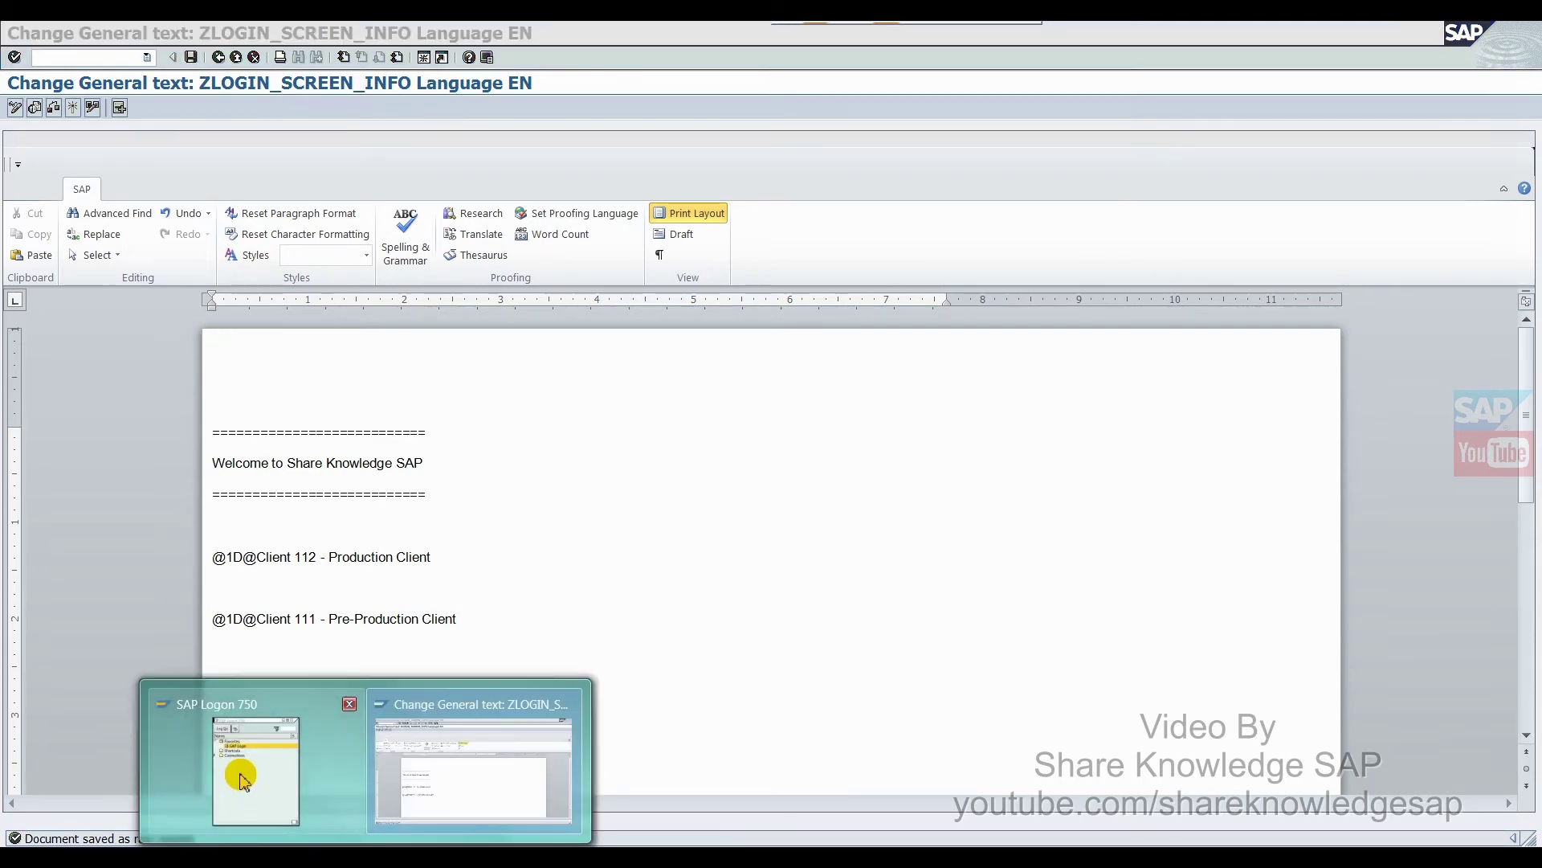
Step: Launch the SAP Login entry to preview the new banner, then return to the Change General text window
left_click(243, 781)
double_click(1342, 609)
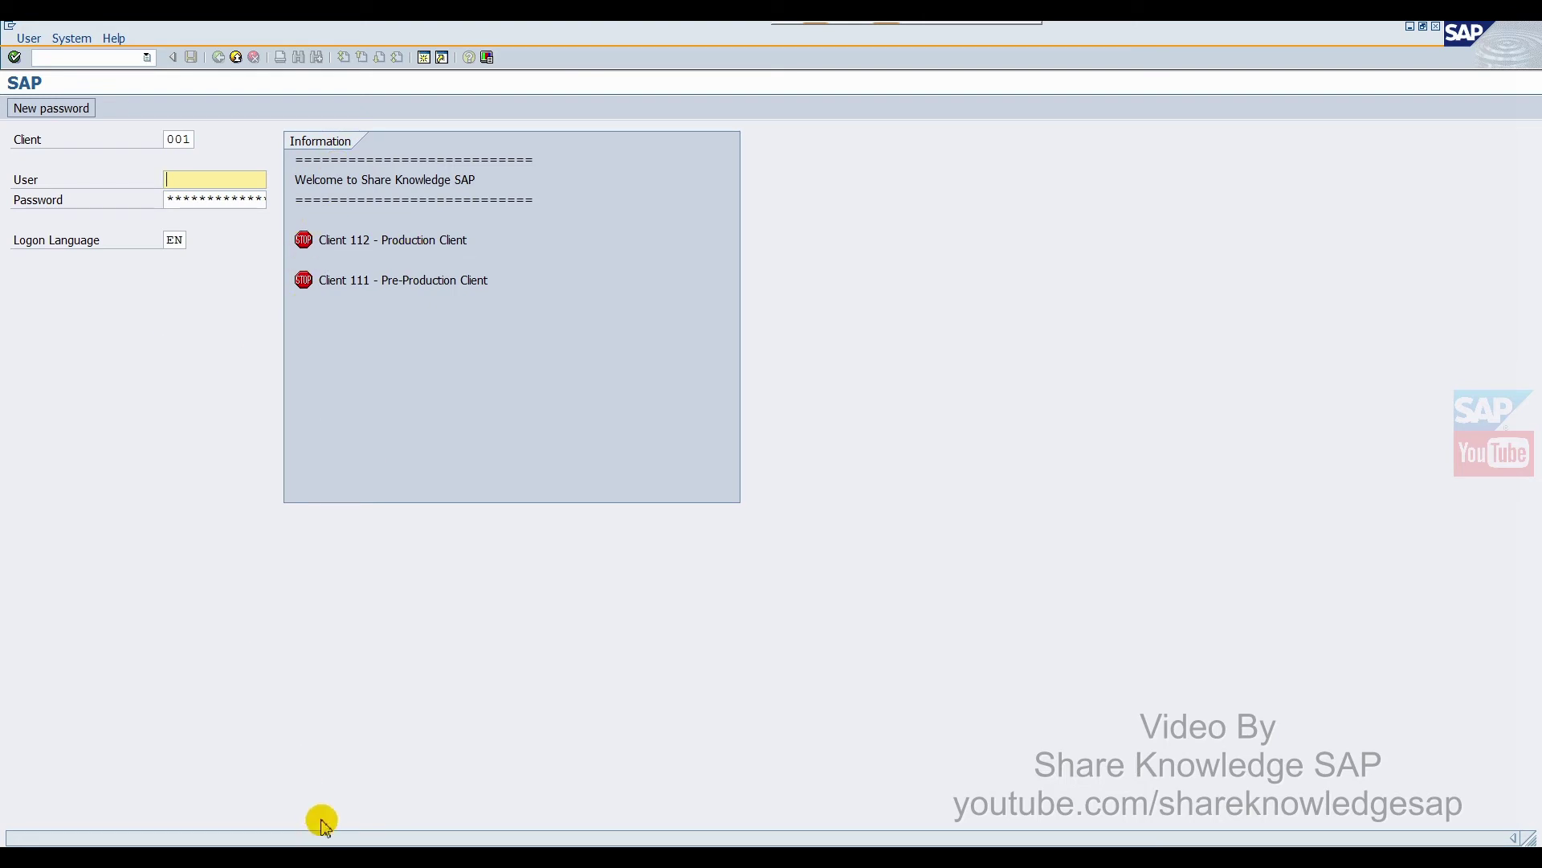
left_click(329, 856)
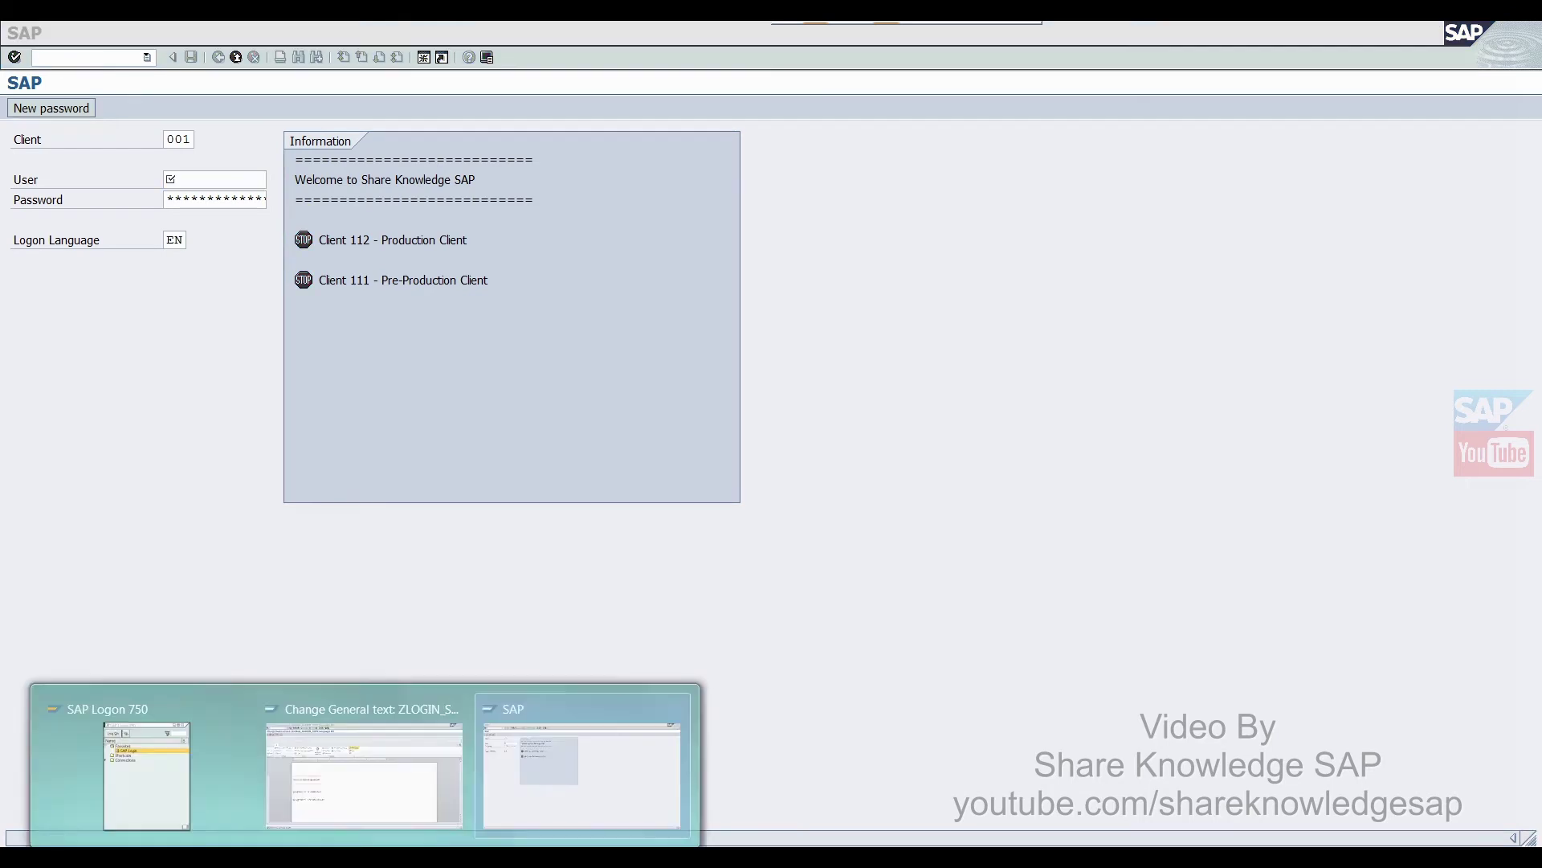
left_click(448, 787)
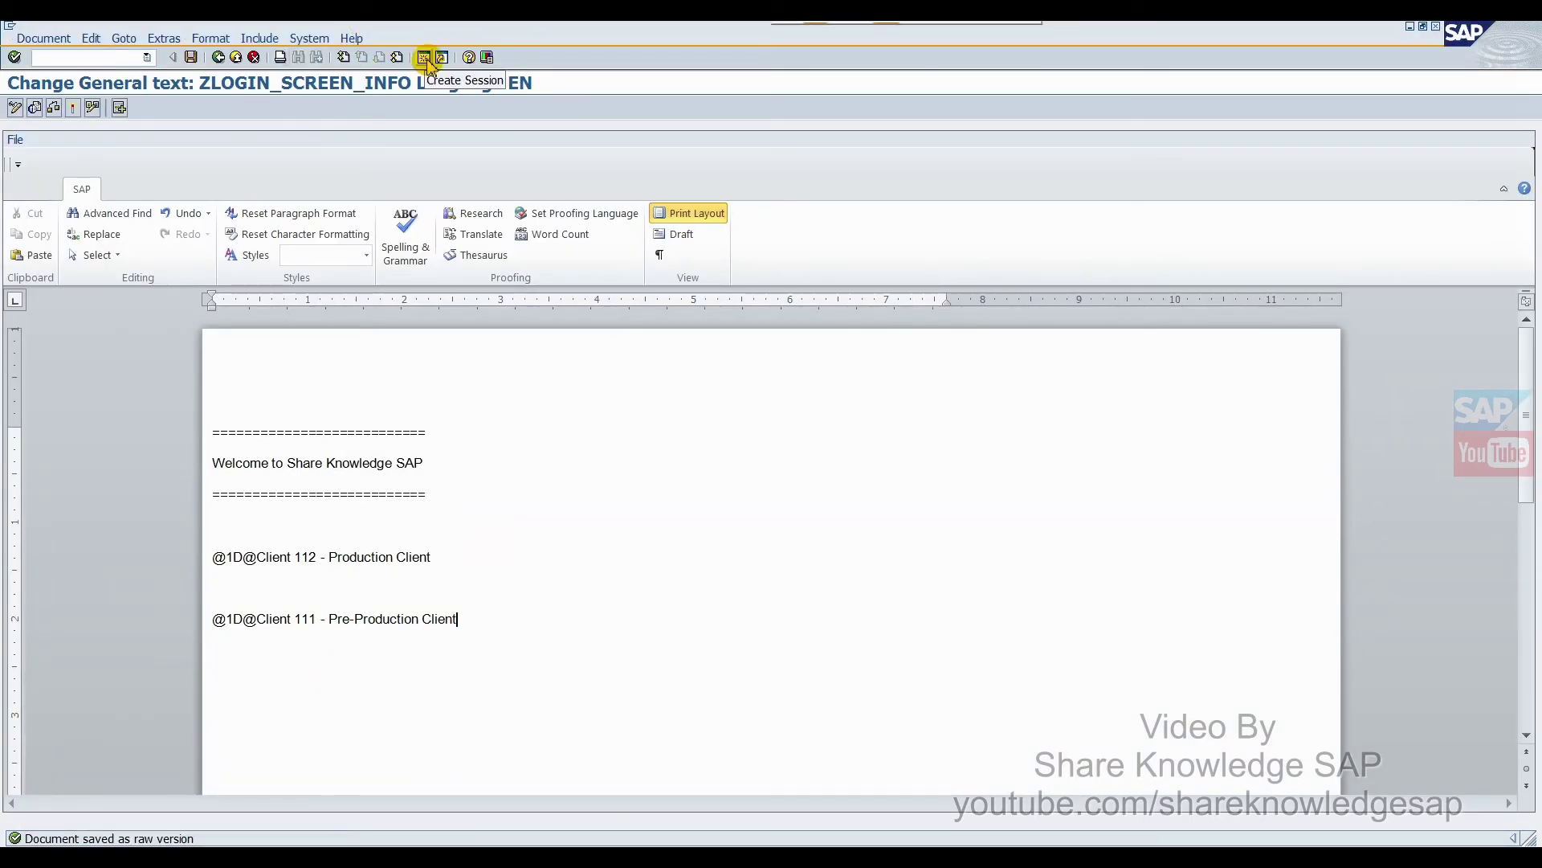
Step: Scroll through the reference SAP note in Adobe Reader
key("alt+Tab")
scroll(609, 493, "up", 15)
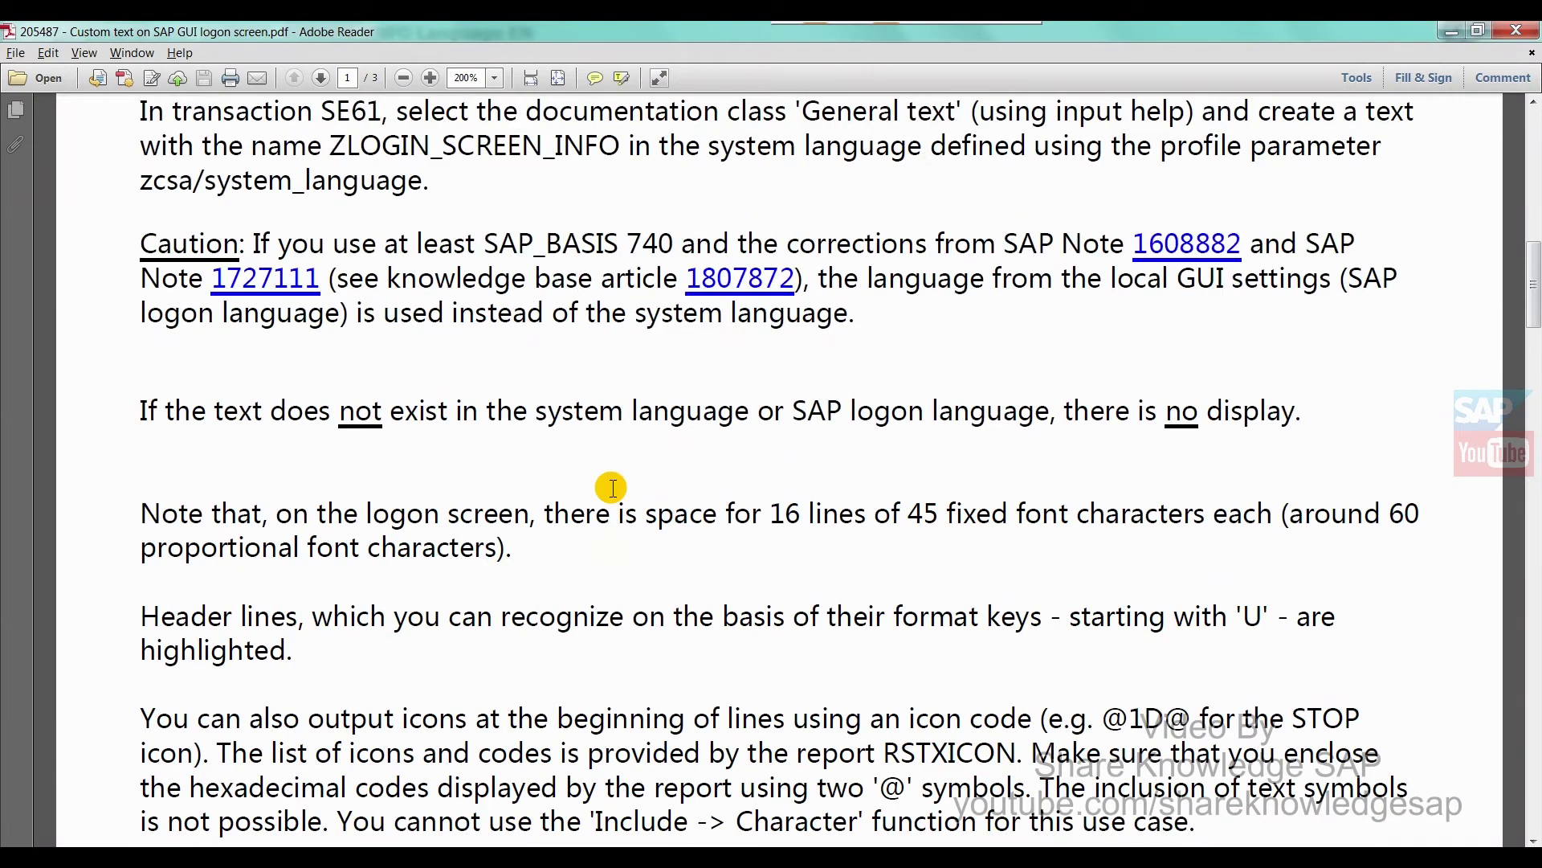
scroll(611, 490, "down", 8)
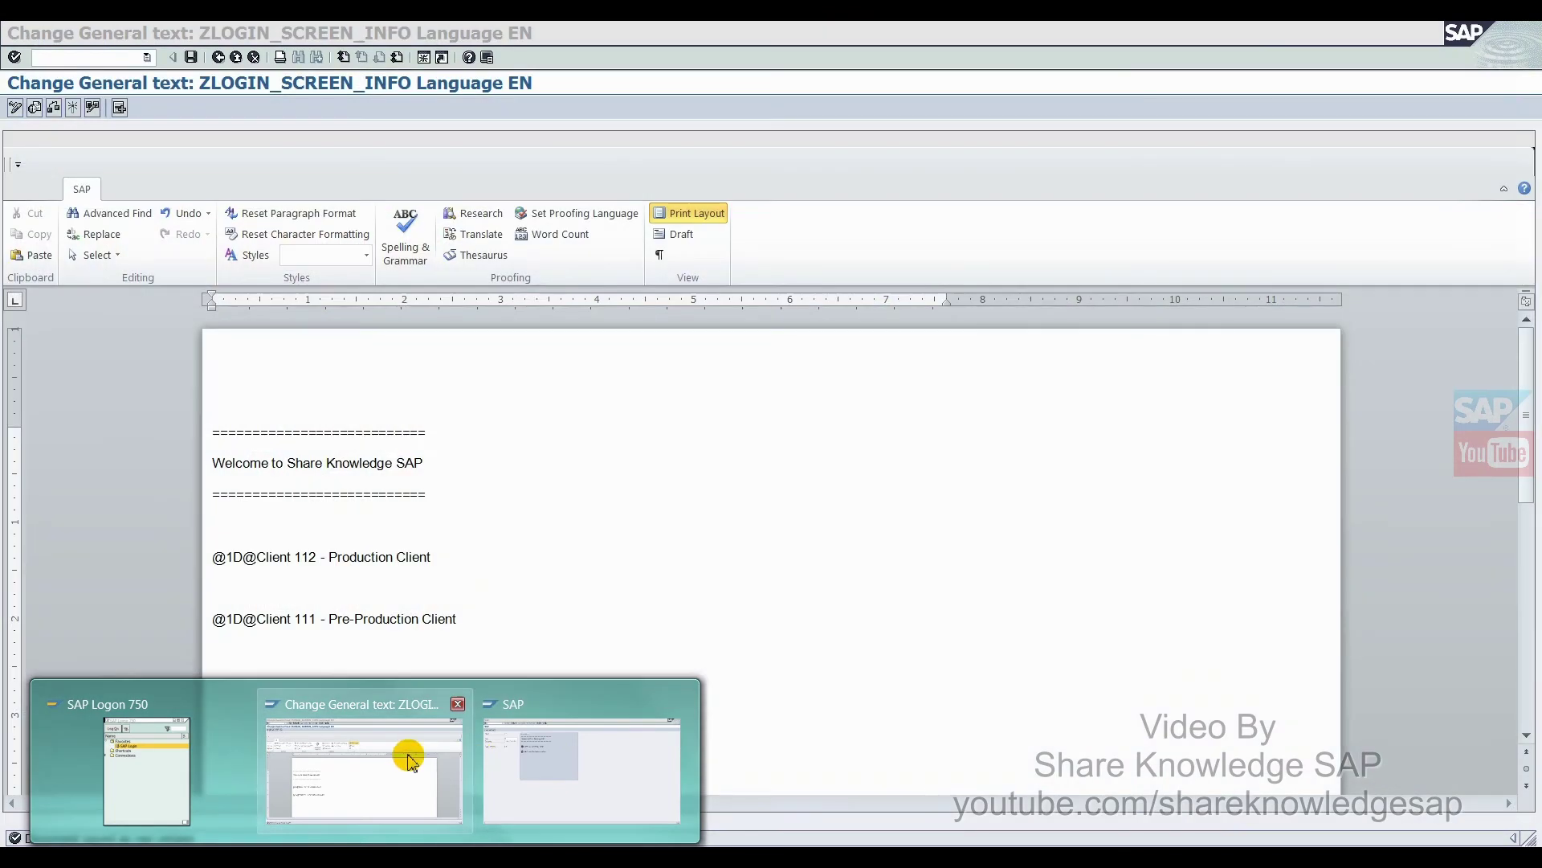
Step: Close the spare SAP Easy Access session and return to the ZLOGIN_SCREEN_INFO editor
left_click(410, 759)
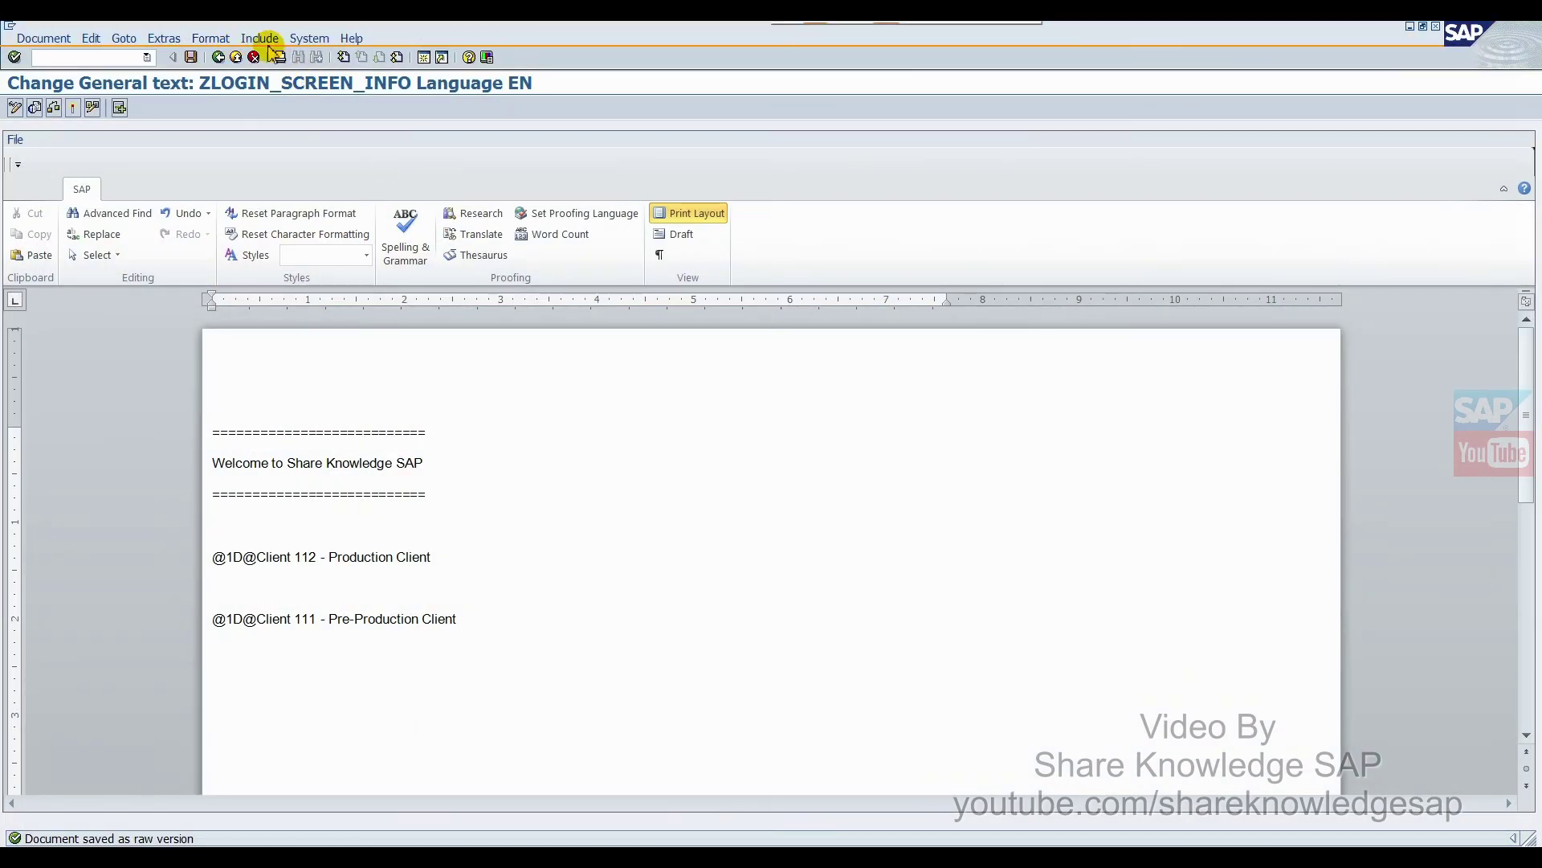
left_click(424, 57)
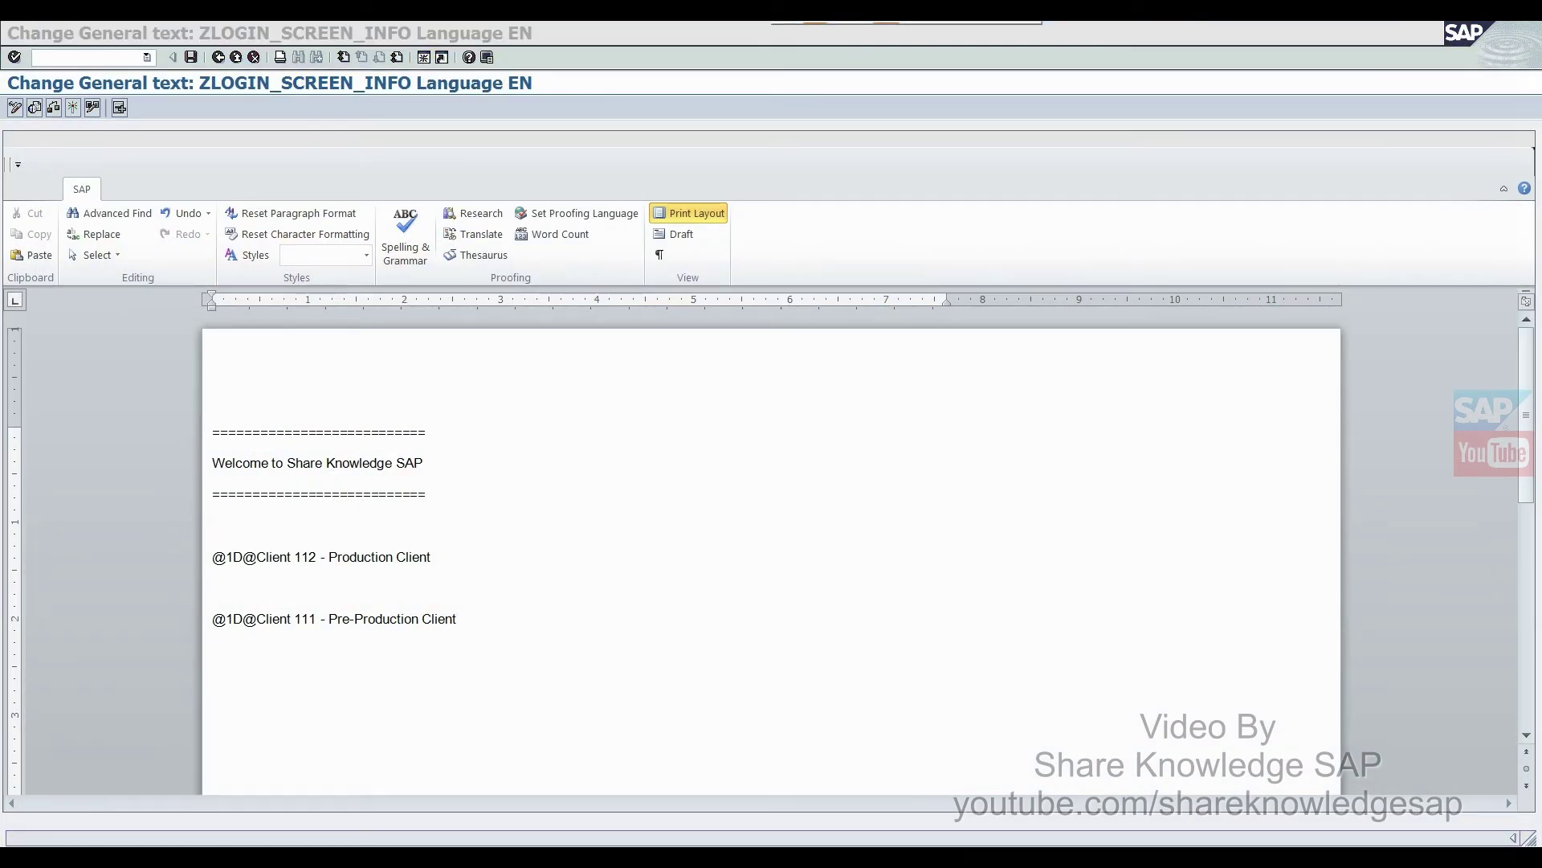
mouse_move(488, 809)
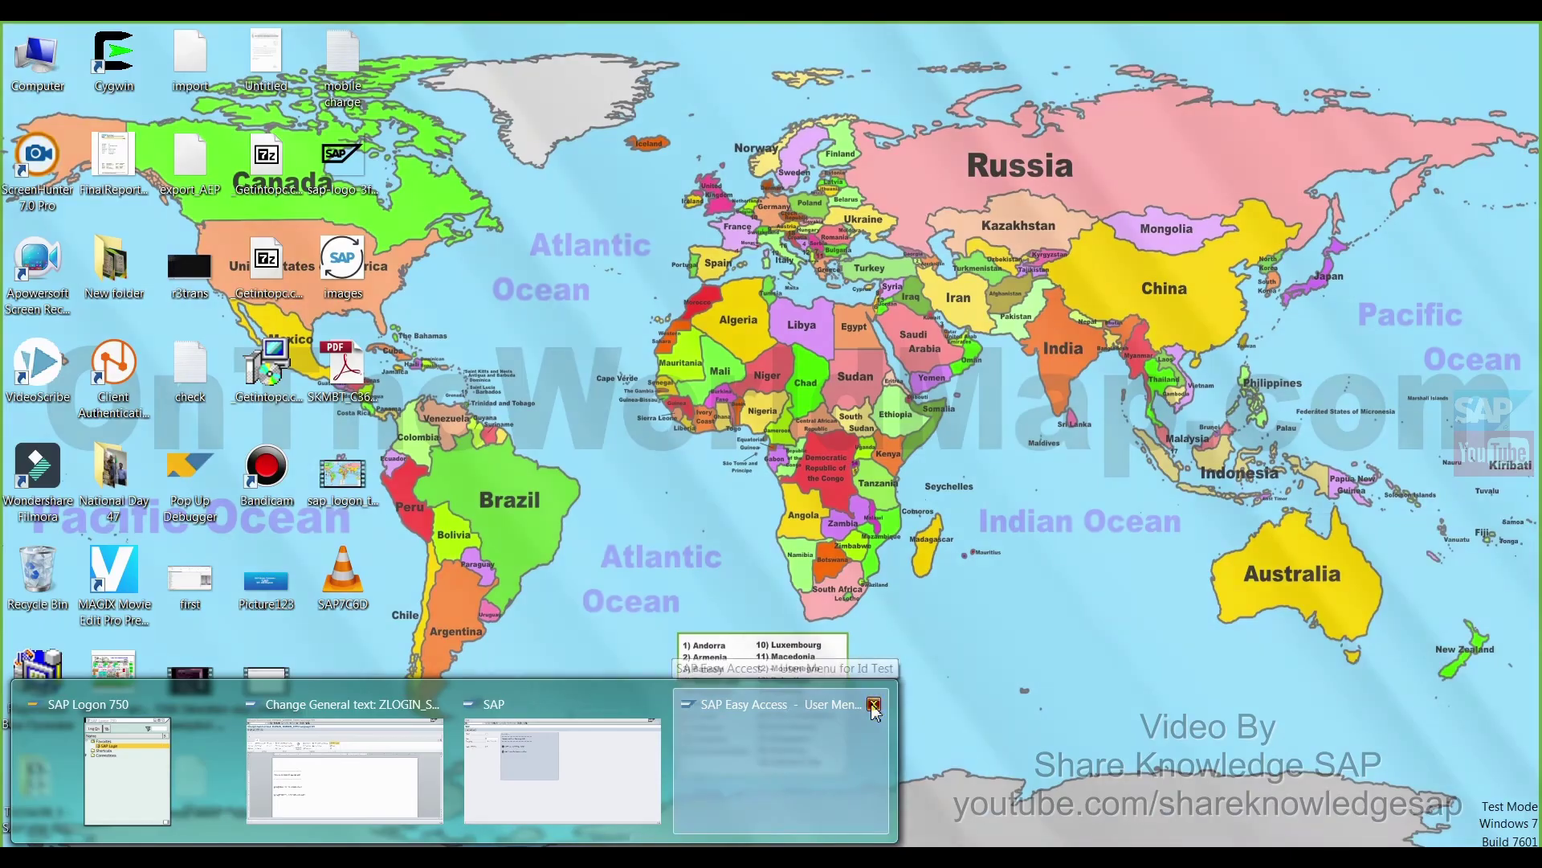
left_click(874, 705)
left_click(356, 769)
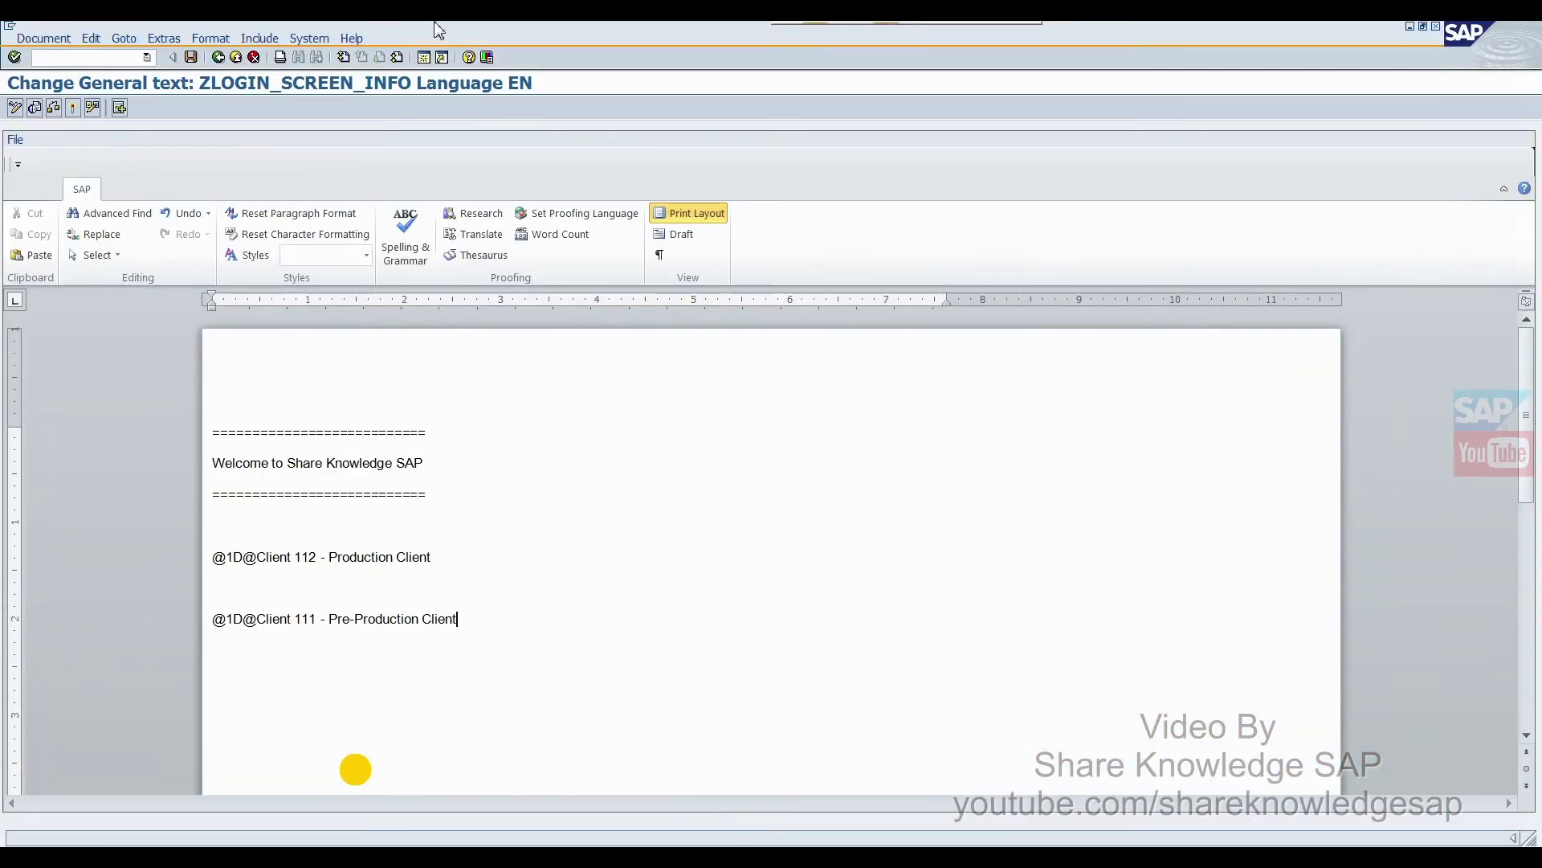
Step: In a new session, run SA38 with program RSTXICON and execute it to list SAP icons
left_click(424, 59)
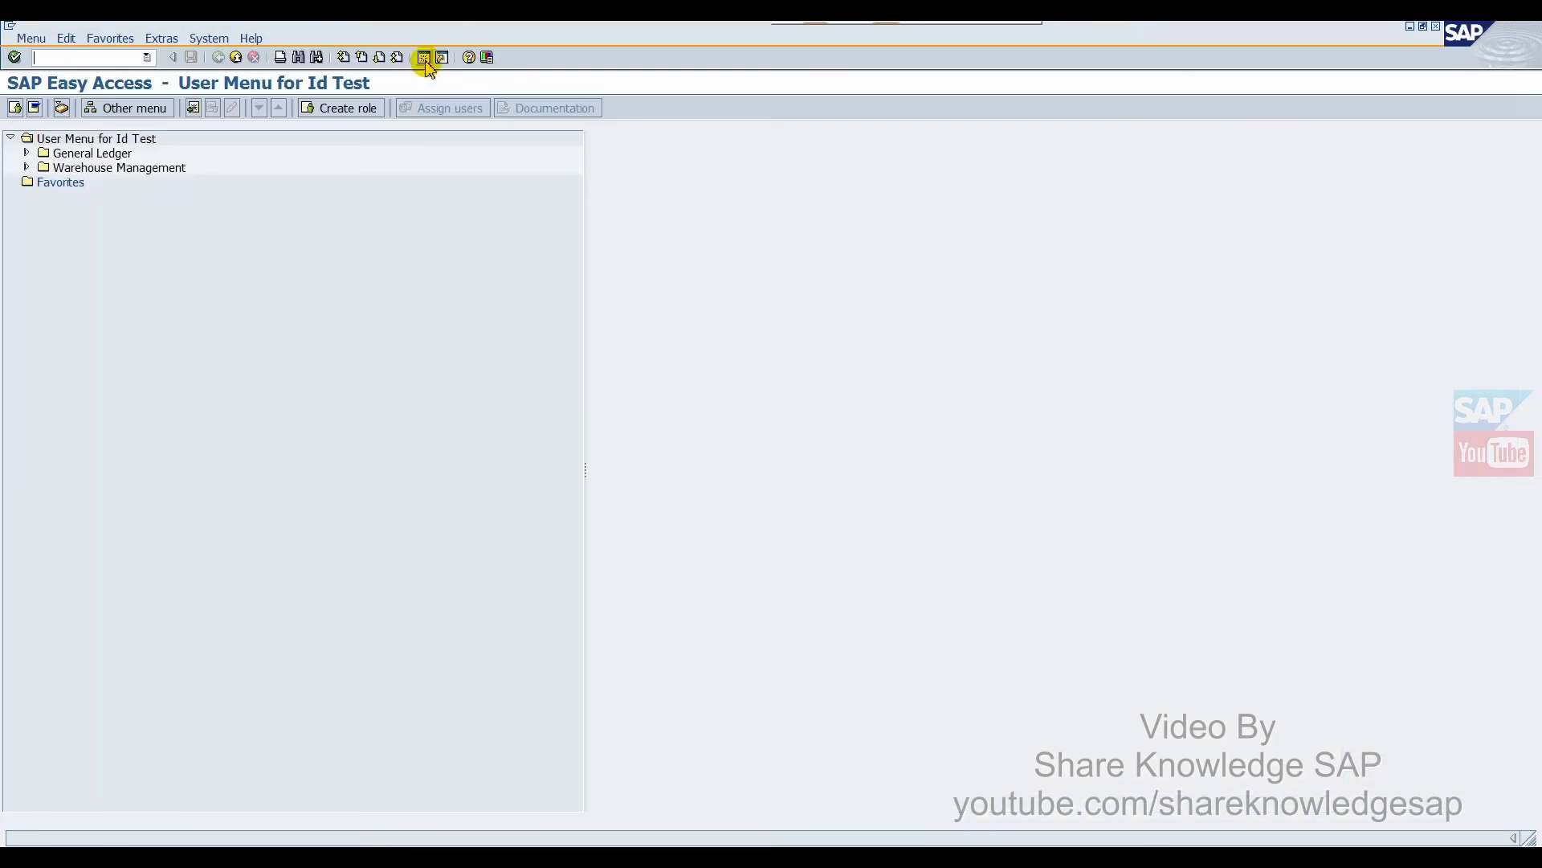
type("sa38")
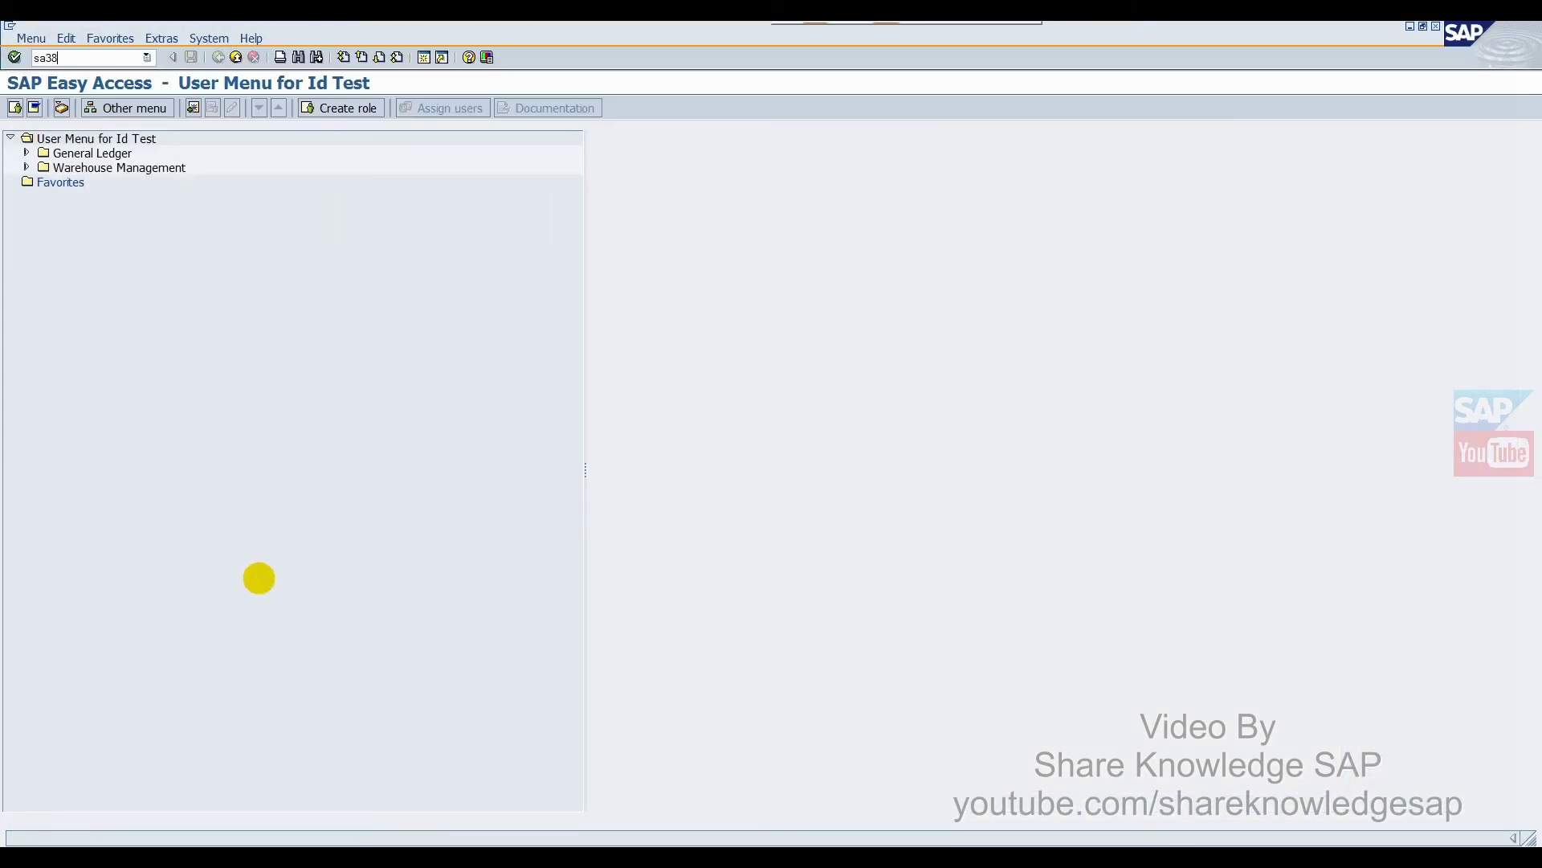
key("Return")
key("BackSpace")
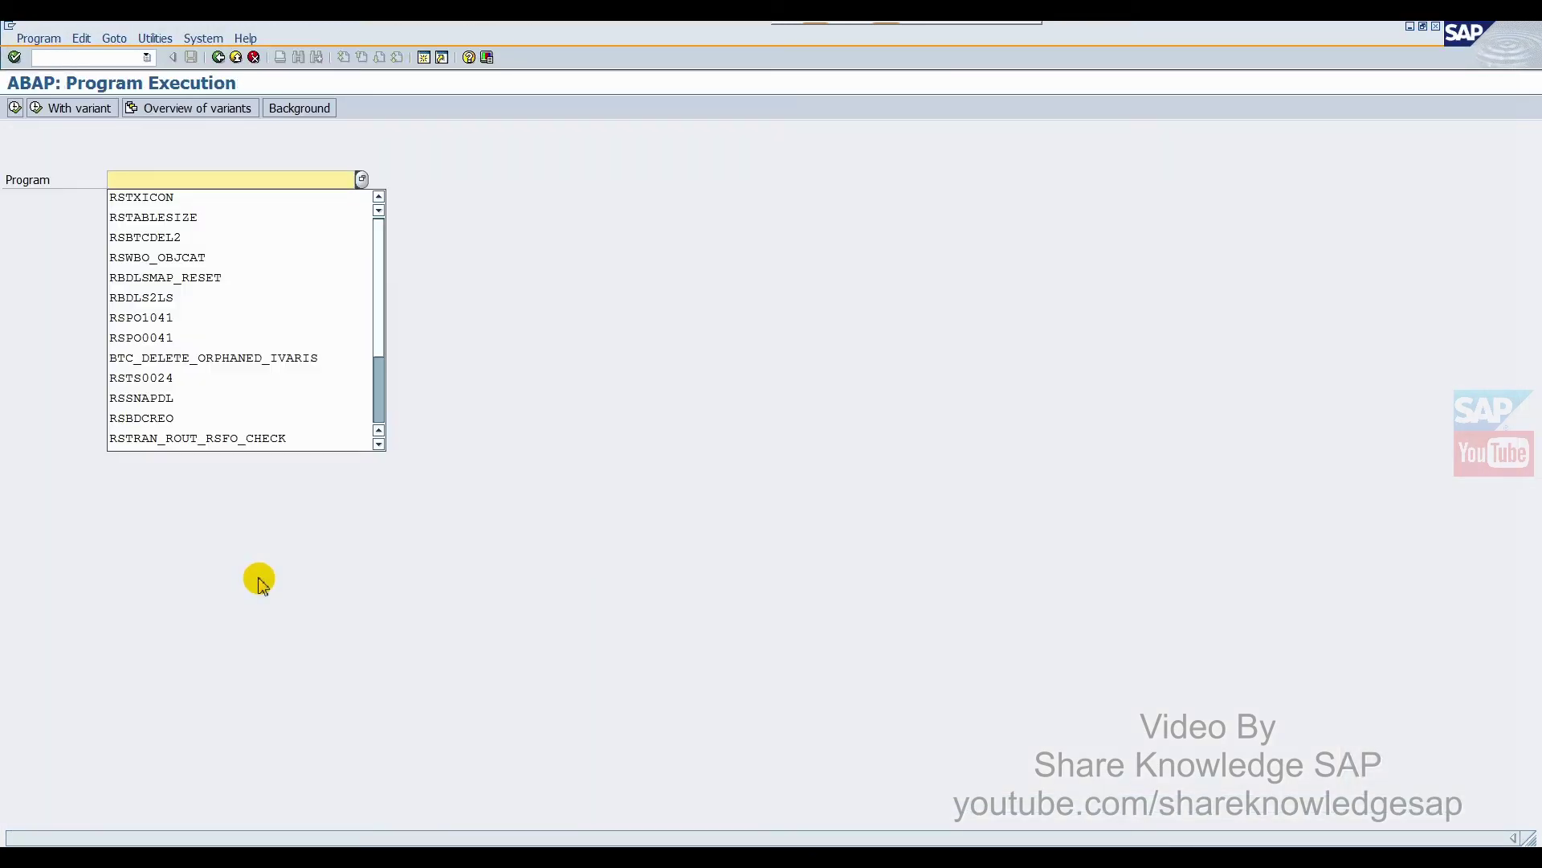
left_click(149, 200)
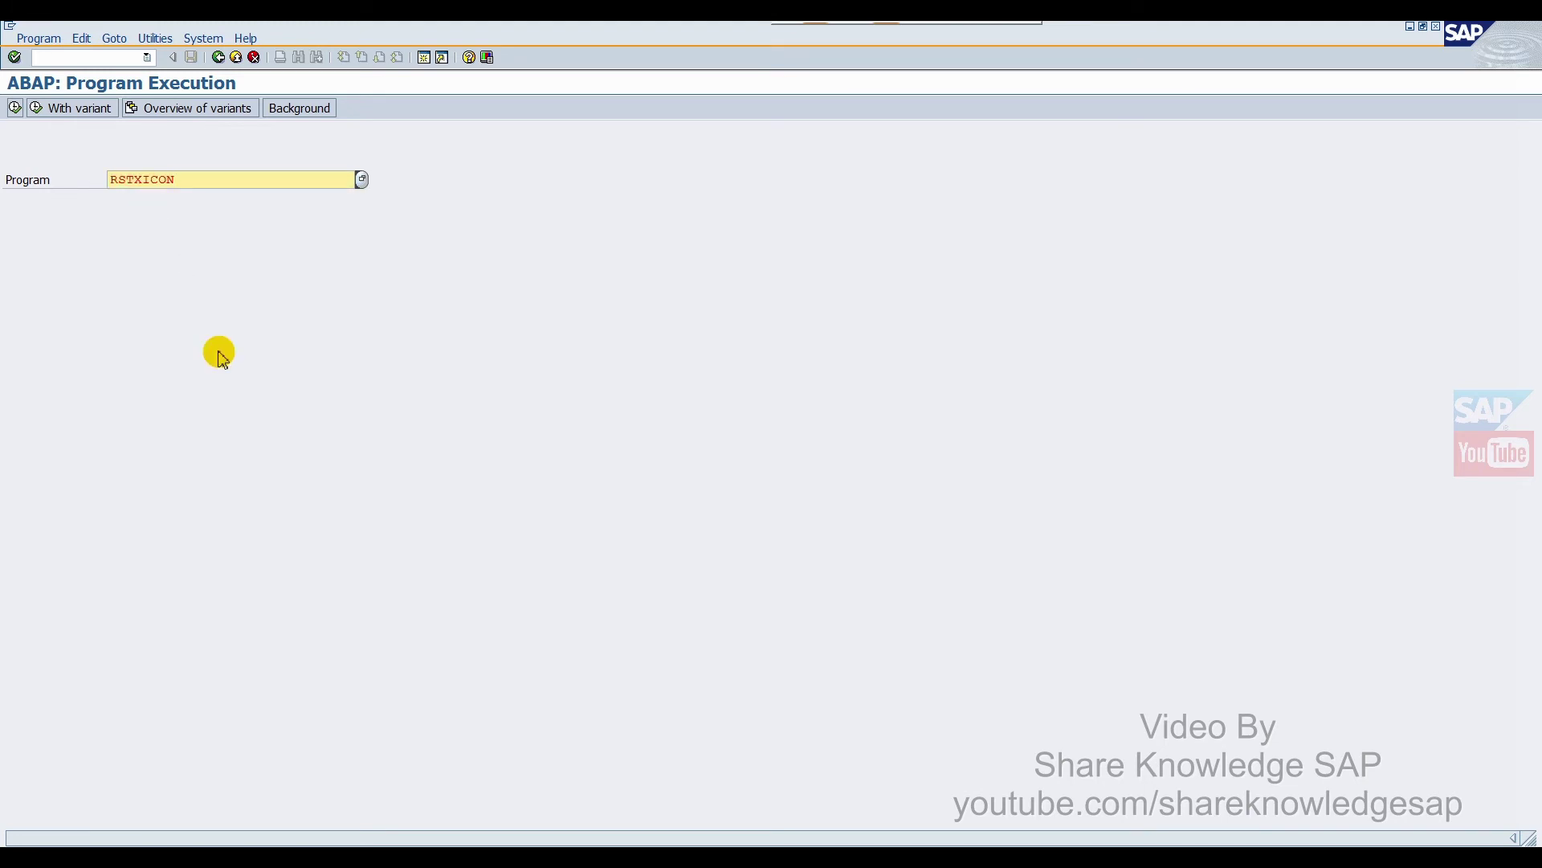
key("F8")
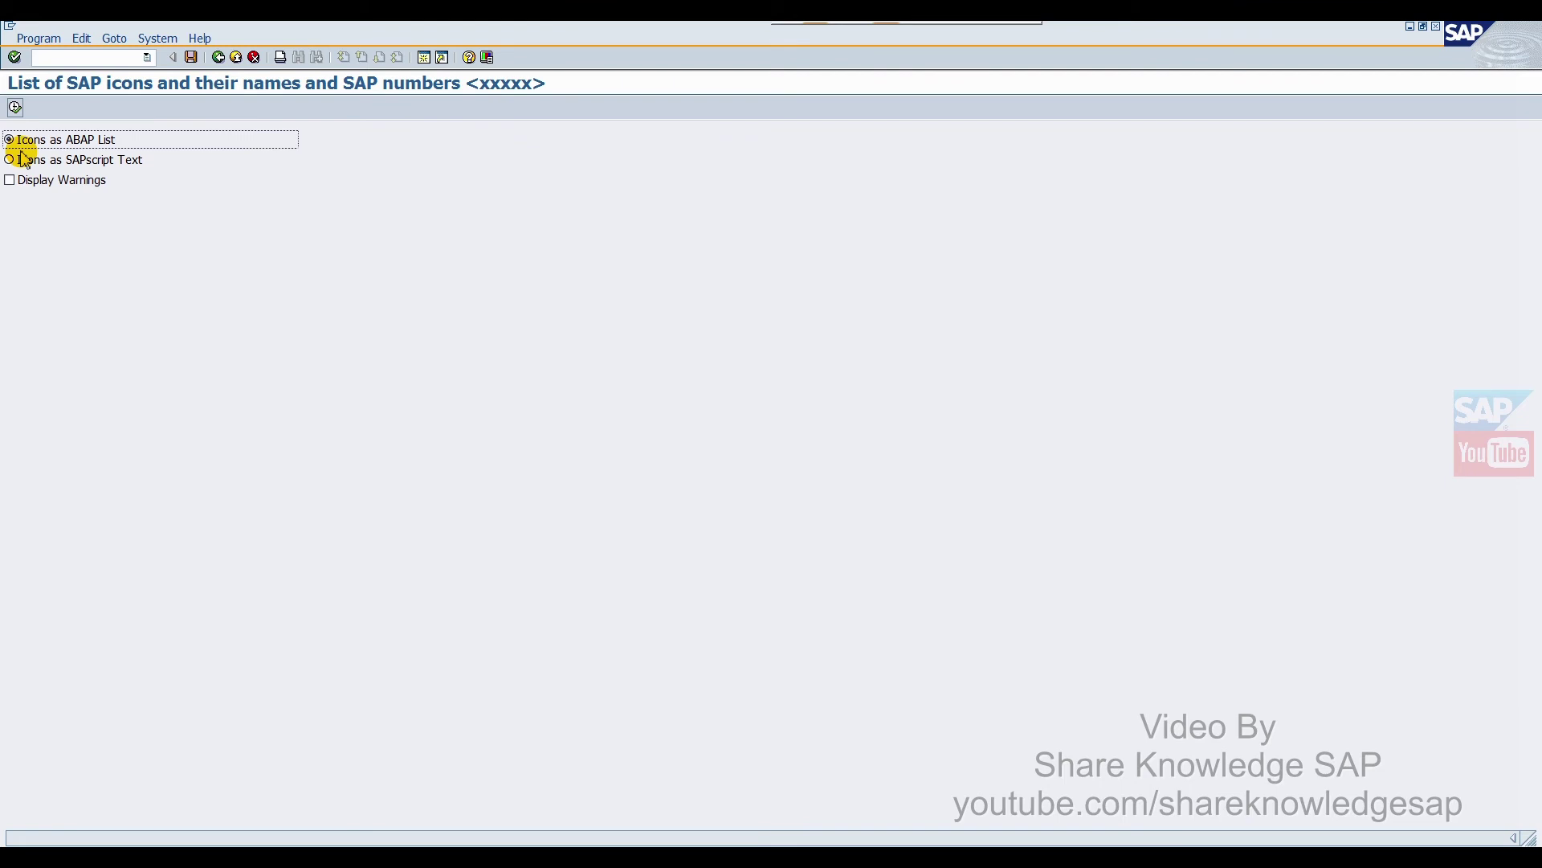
left_click(16, 108)
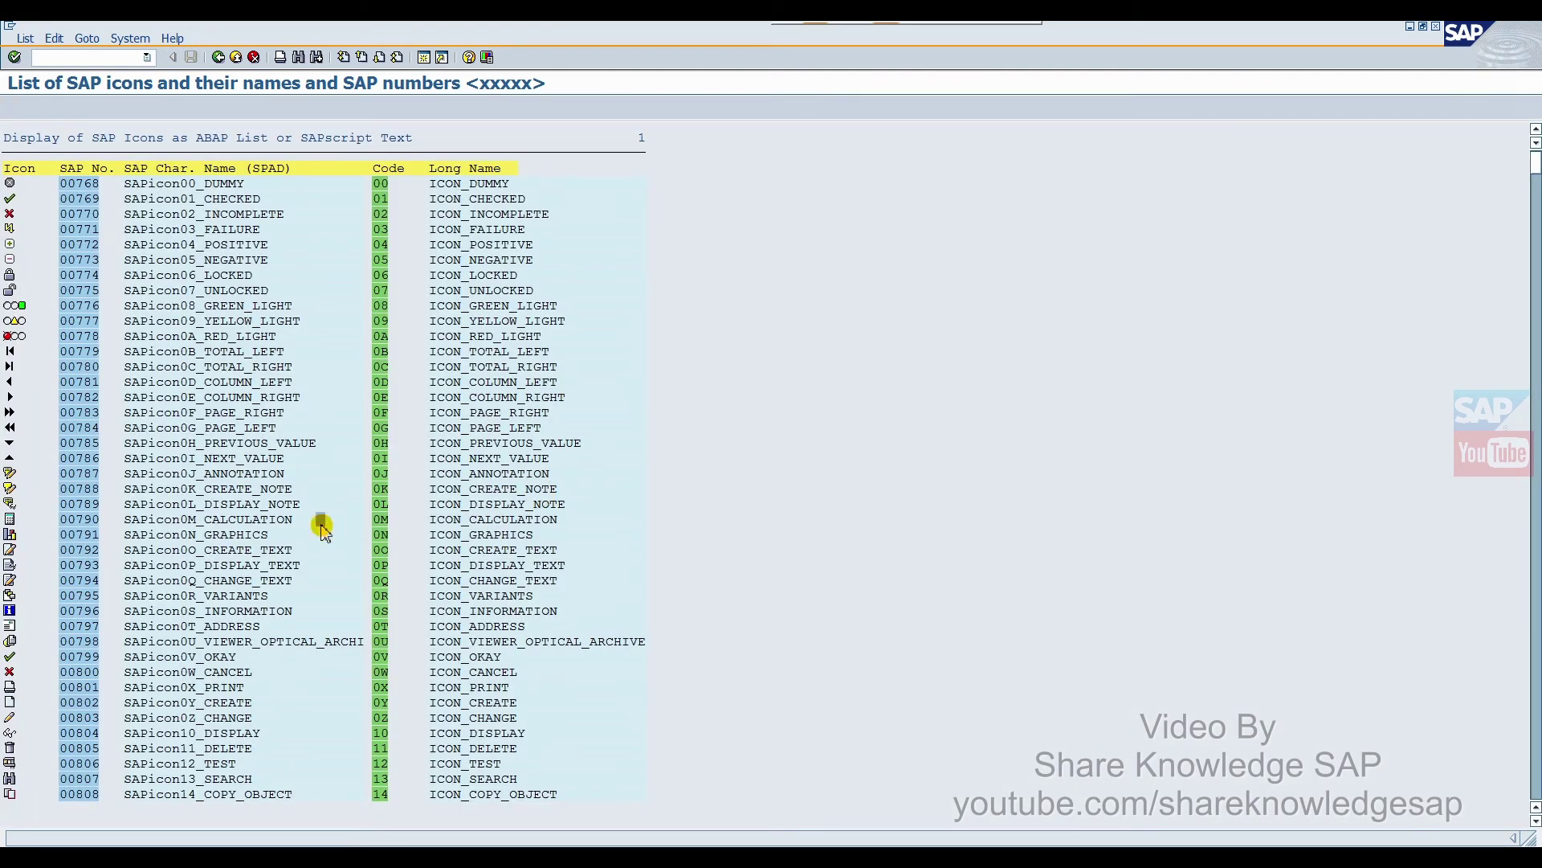
Step: Scroll the SAP icon list, then return to the ZLOGIN_SCREEN_INFO editor
scroll(321, 531, "down", 4)
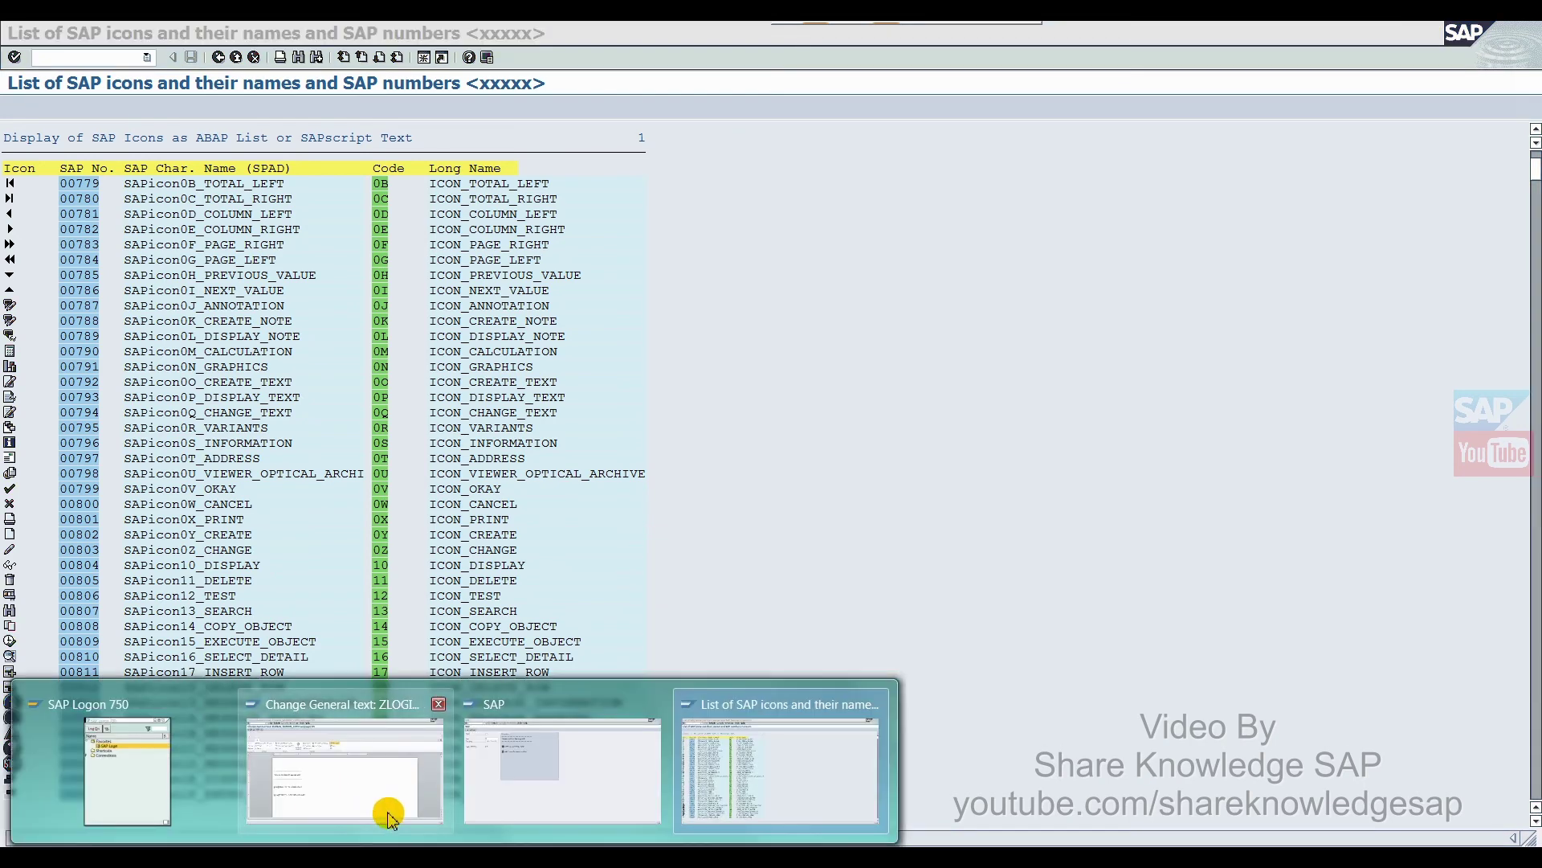
left_click(354, 795)
left_click(243, 618)
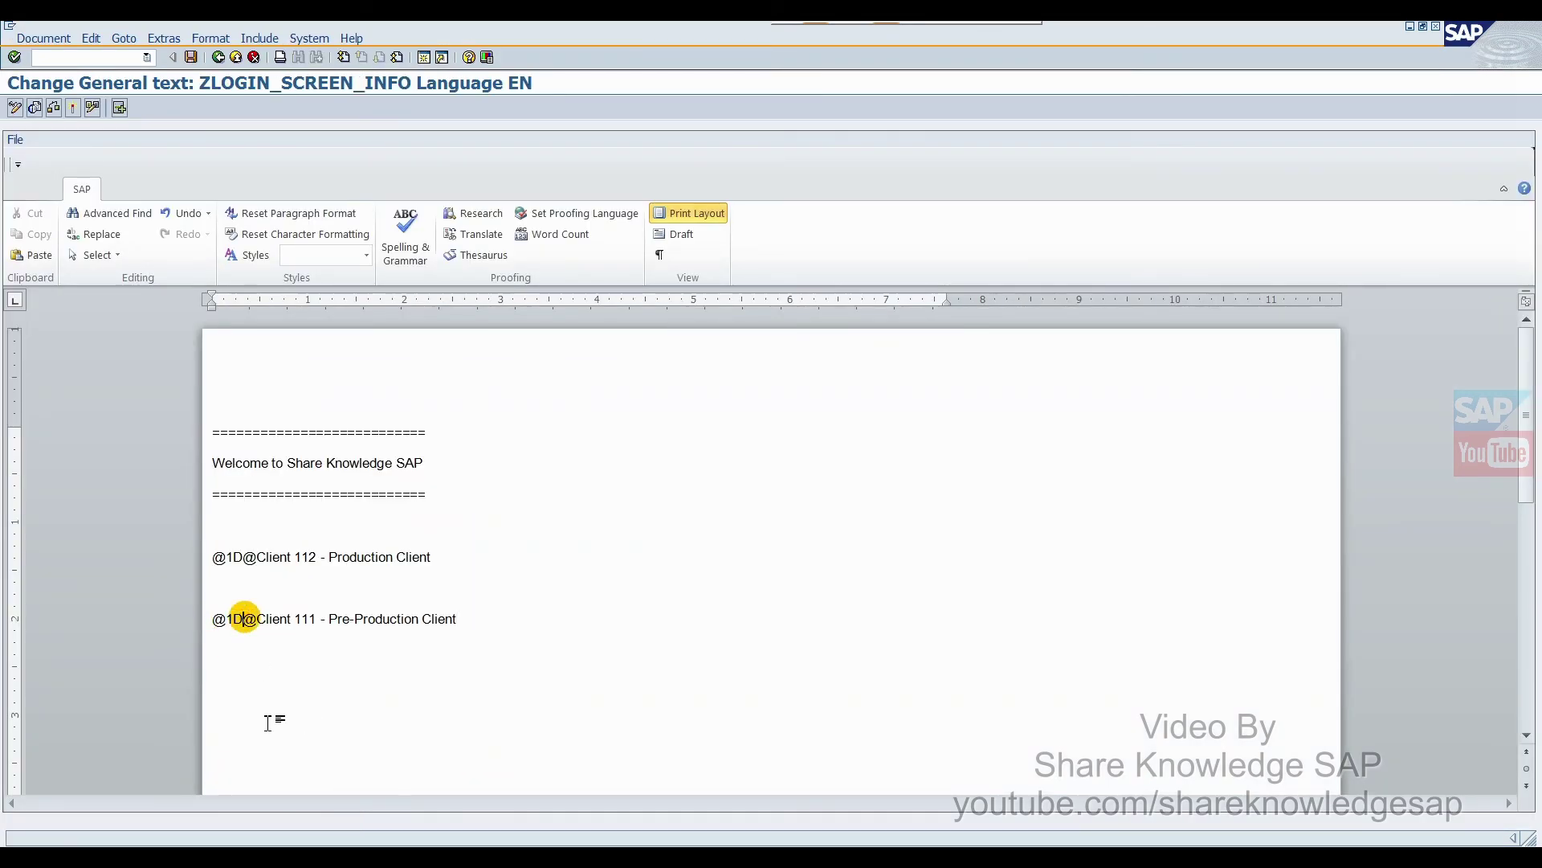
key("BackSpace")
type("0")
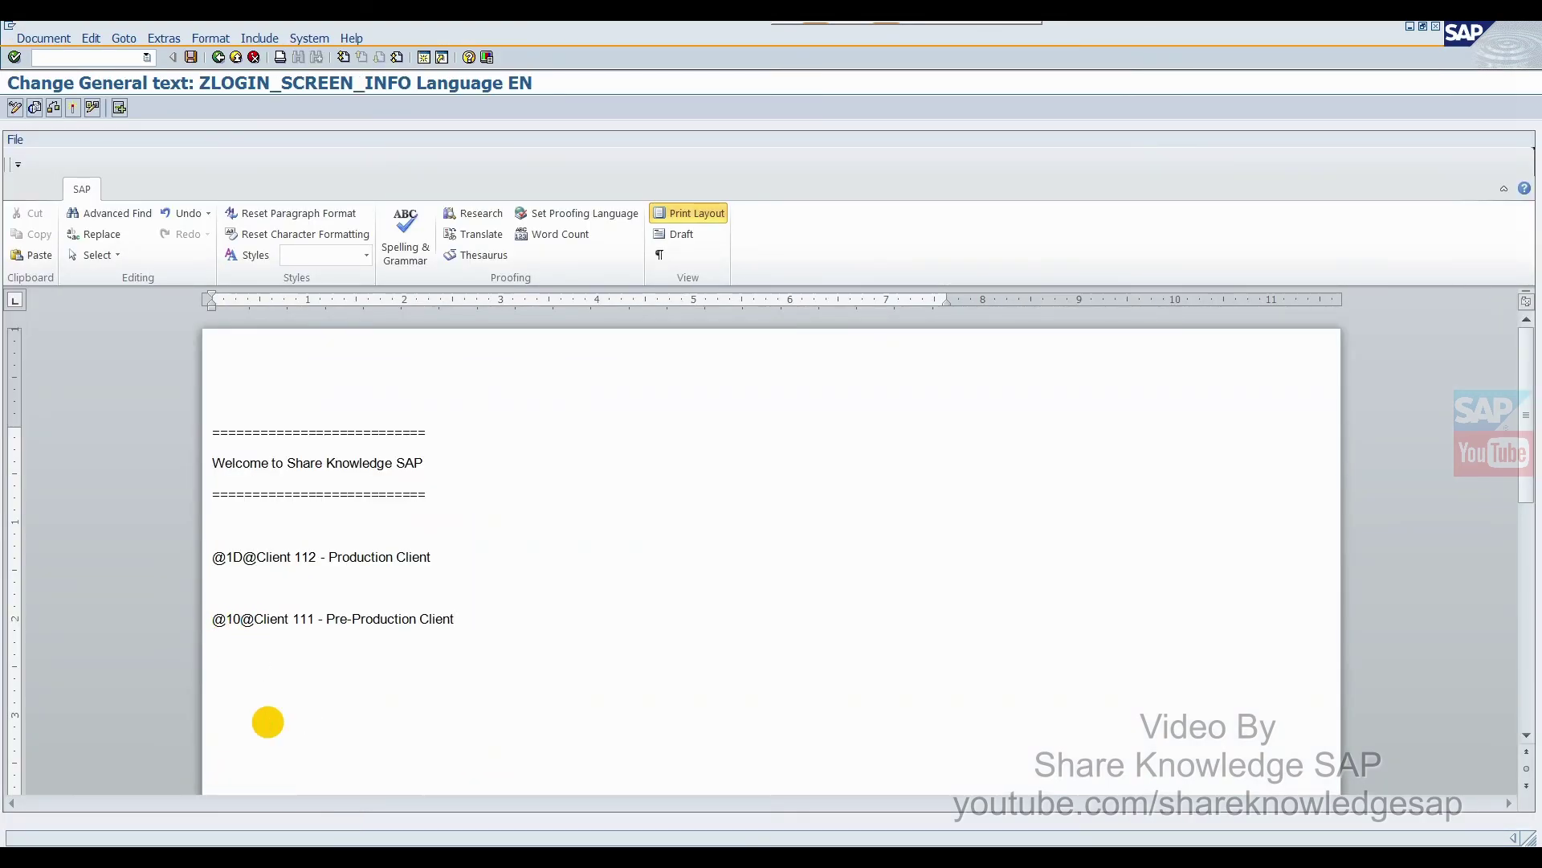
left_click(242, 556)
key("BackSpace")
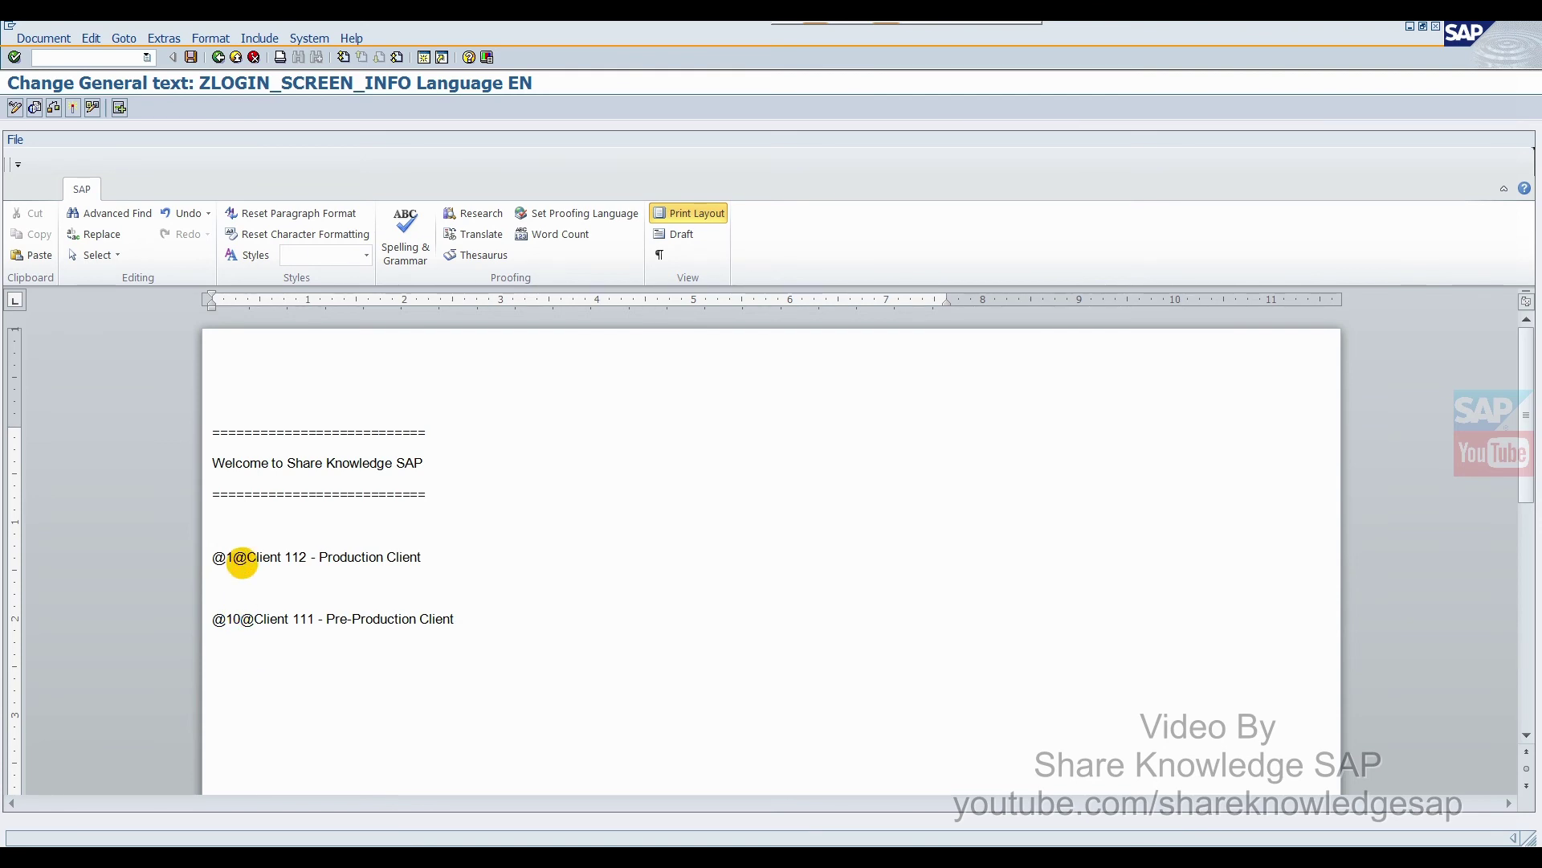
type("0")
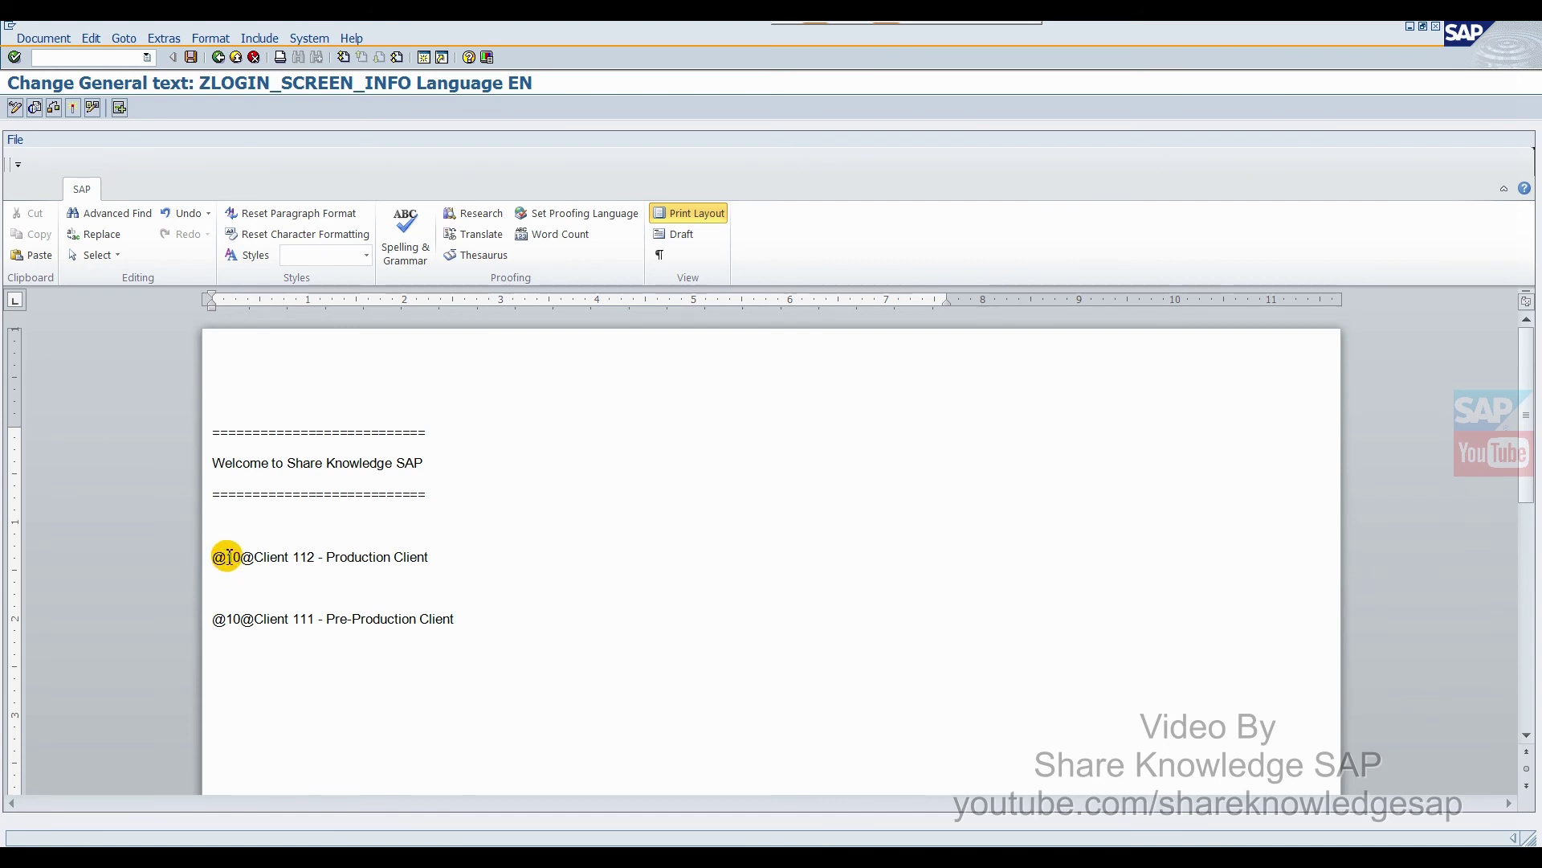
left_click(191, 57)
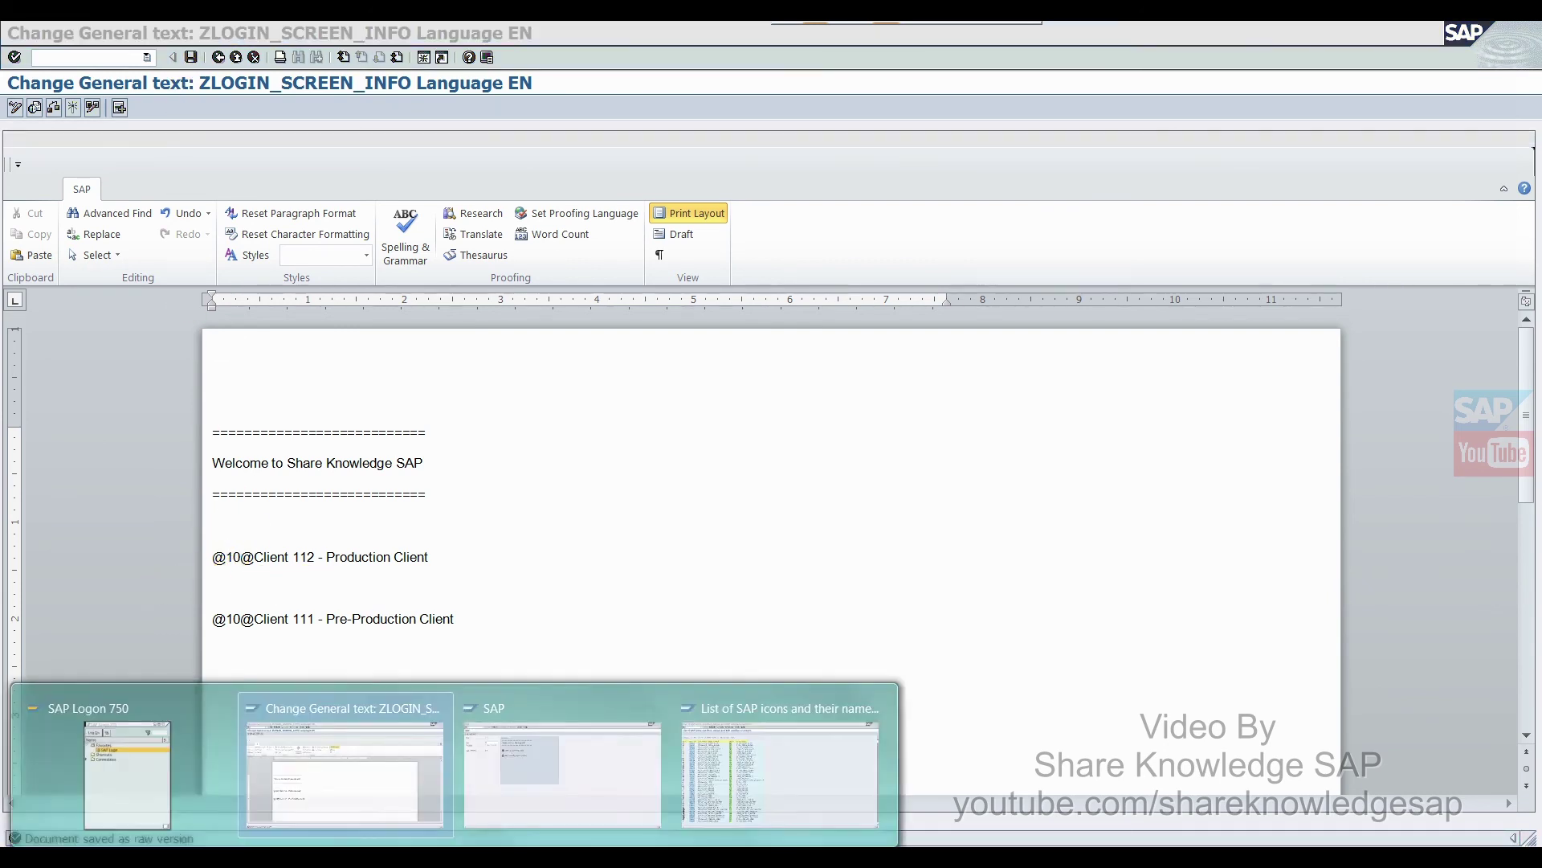
Step: Open the SAP Login system's logon screen from SAP Logon 750 to view the new icons
left_click(334, 752)
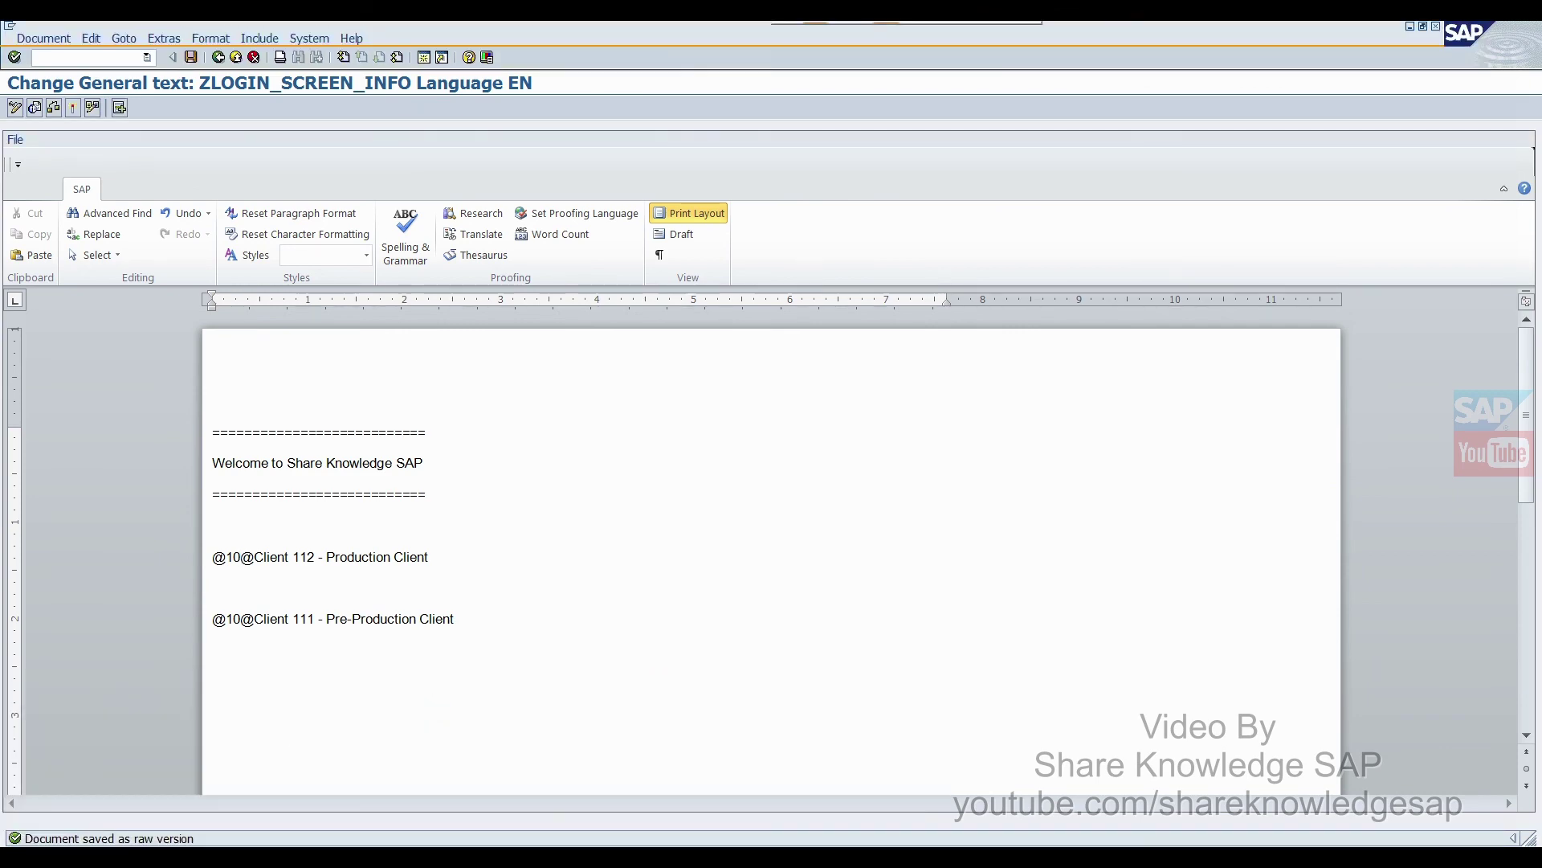
left_click(210, 762)
left_click(1436, 570)
double_click(1352, 602)
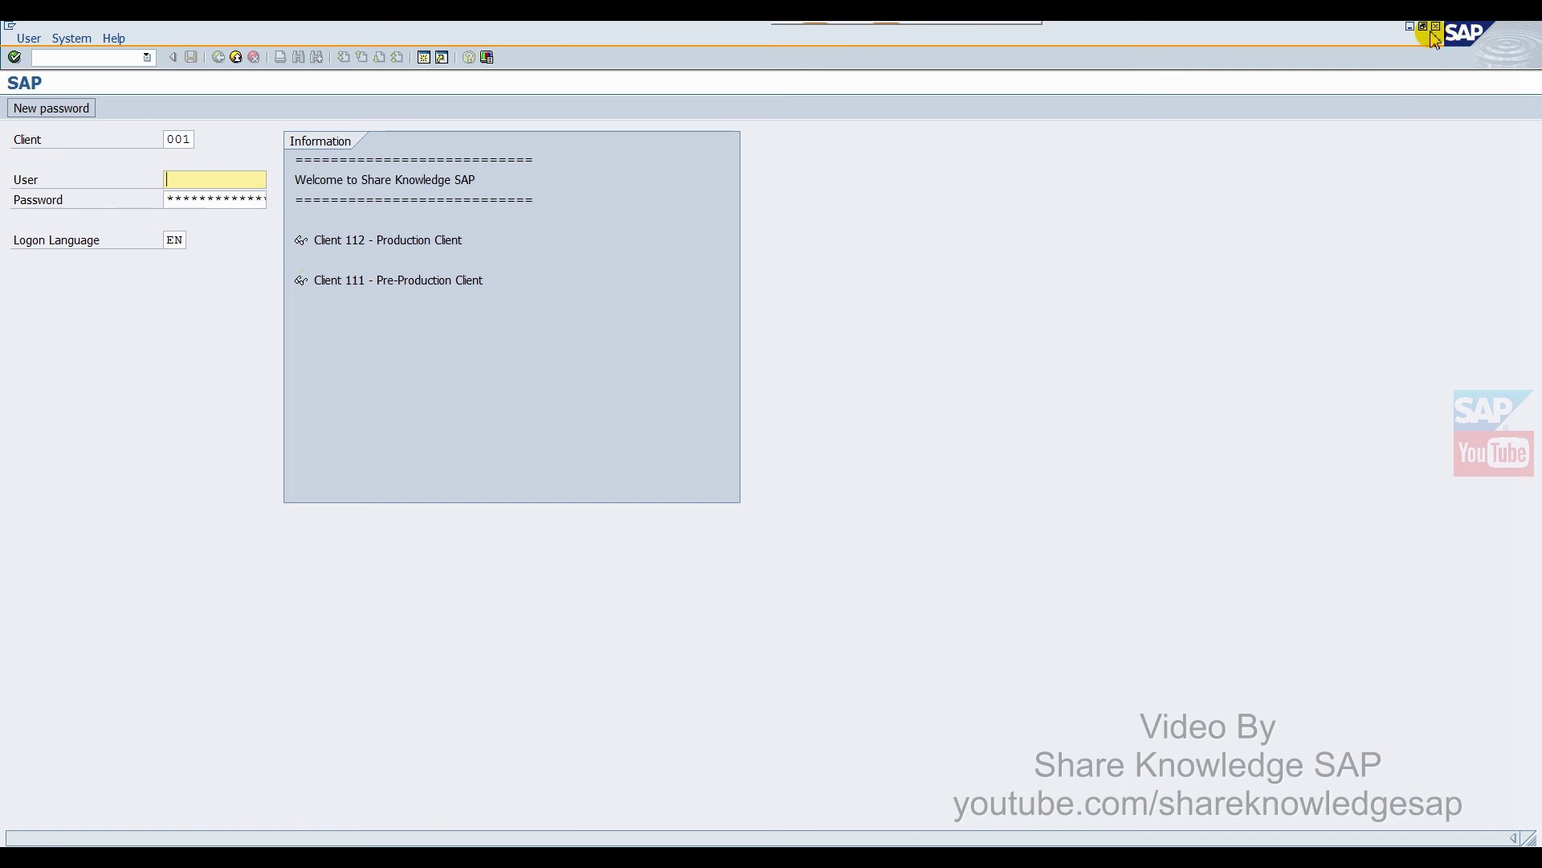
left_click(1437, 29)
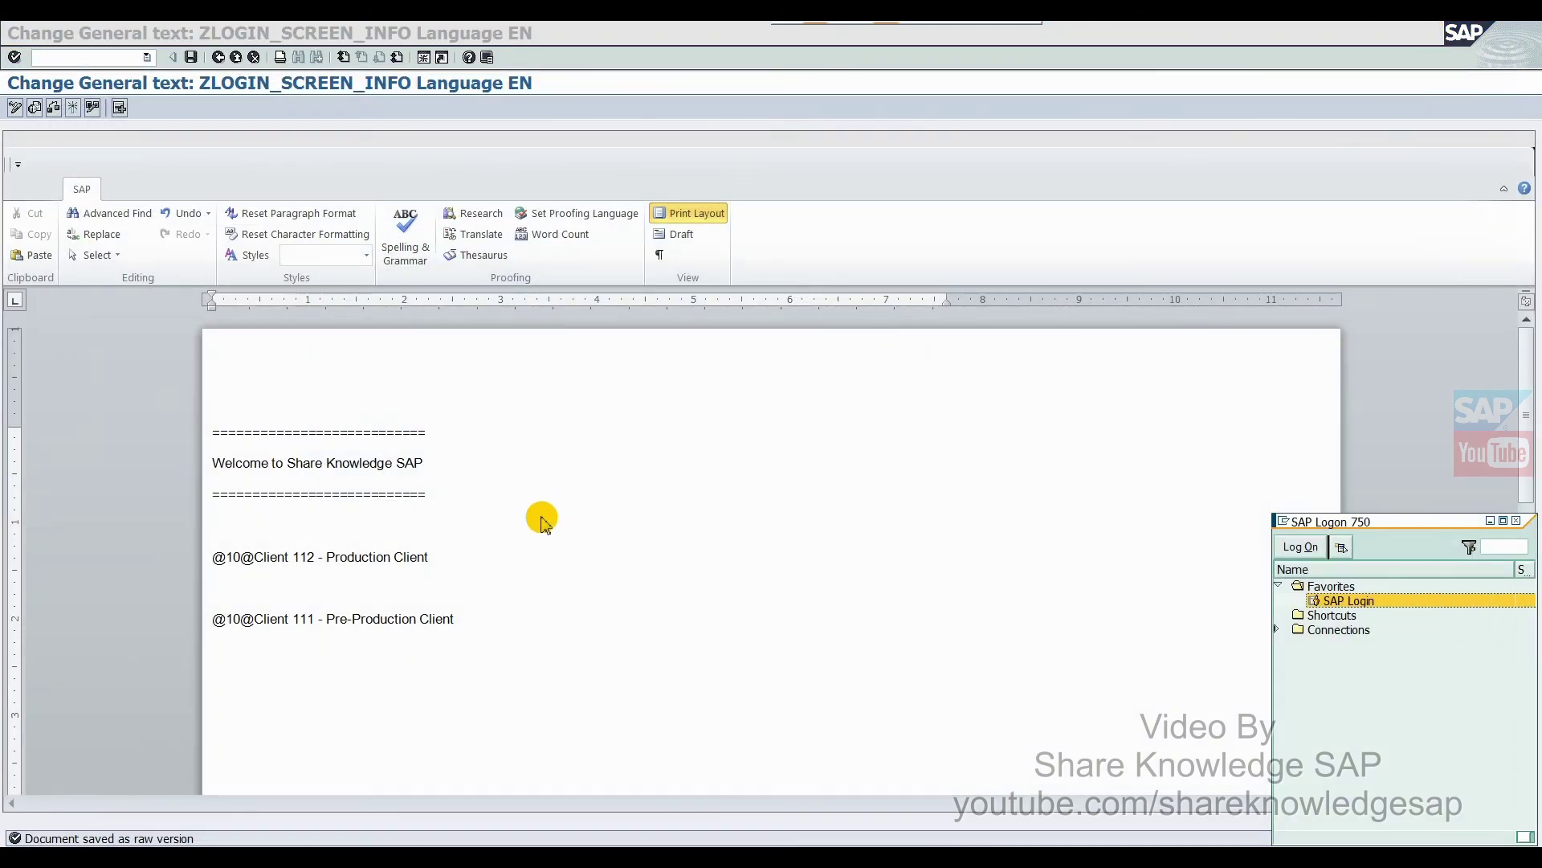